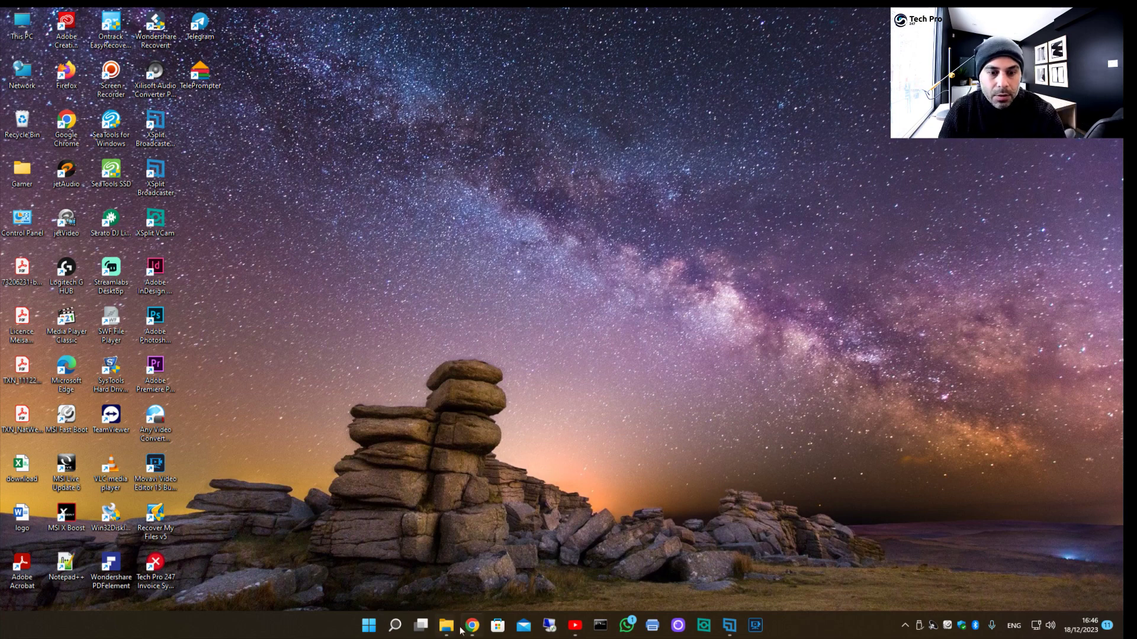
Step: Search the web for "rufus" in Chrome and open the official Rufus site's list of latest releases
mouse_move(473, 630)
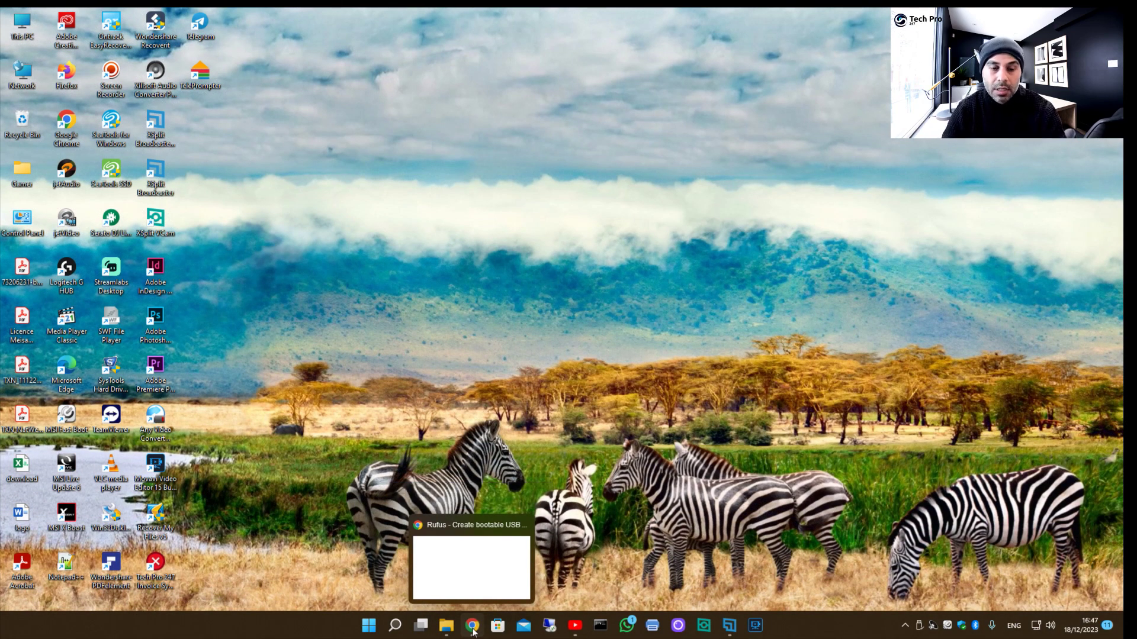
left_click(472, 626)
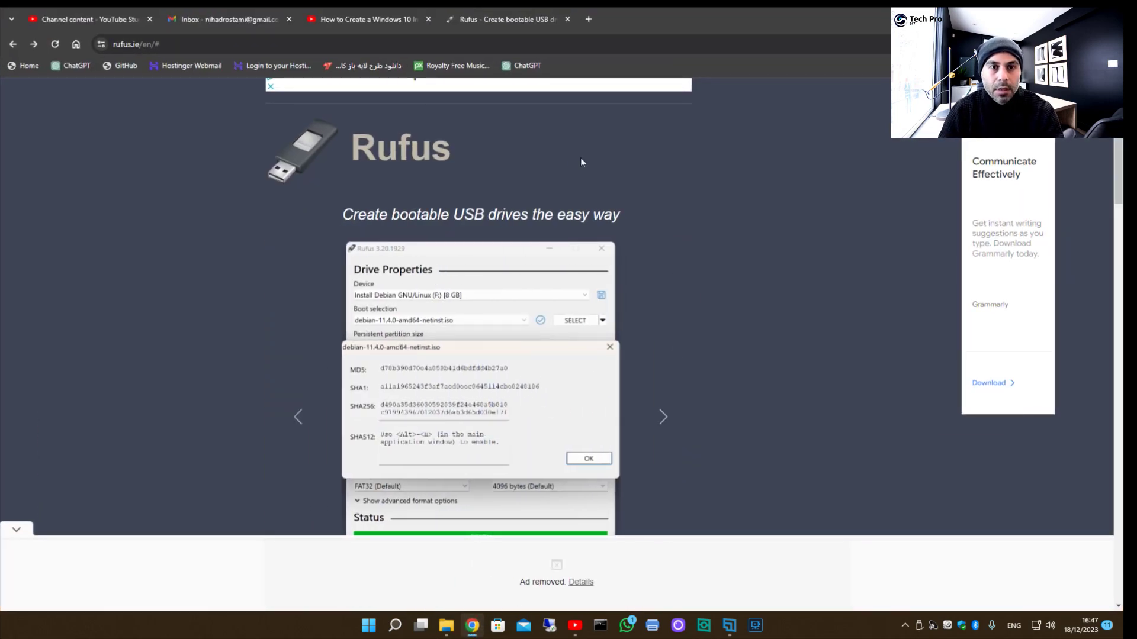
scroll(677, 249, "up", 1)
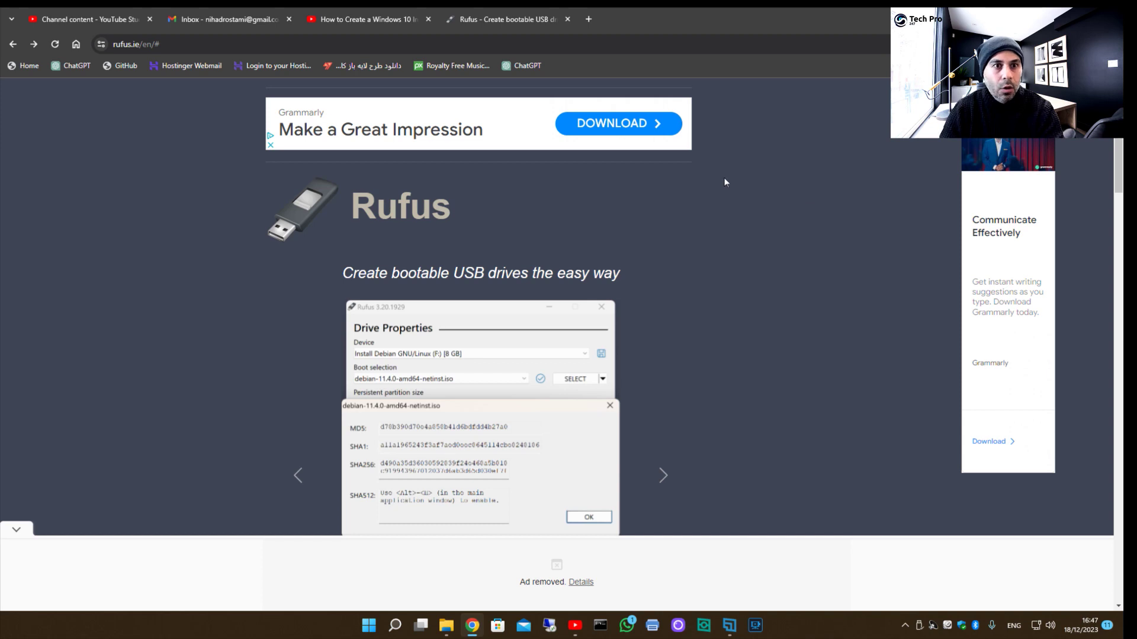
left_click(222, 42)
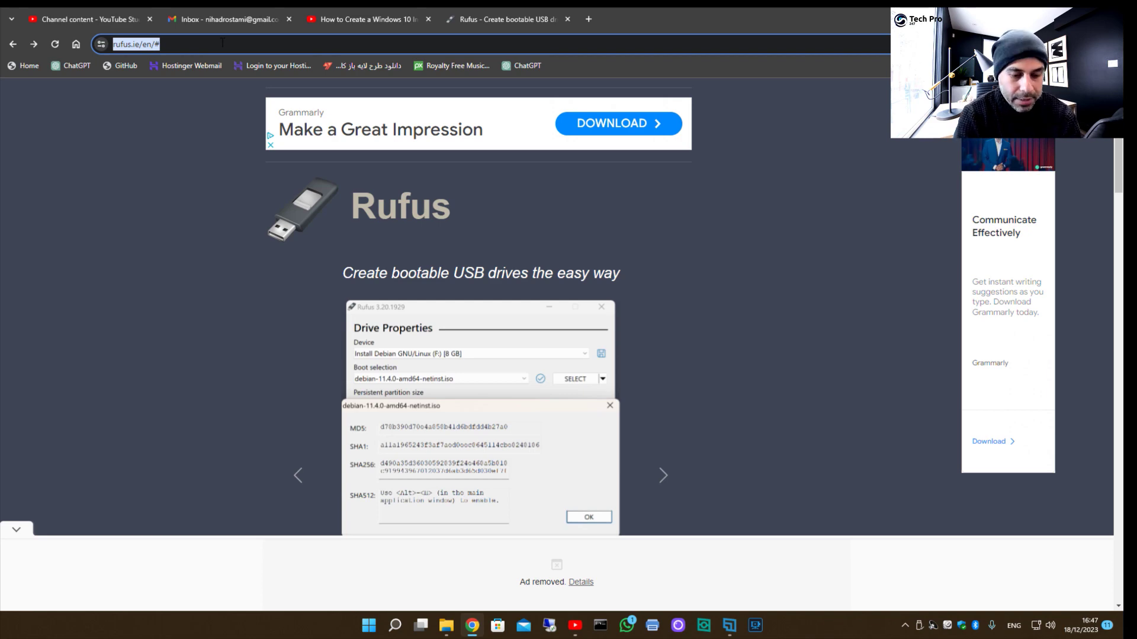
type("rufus")
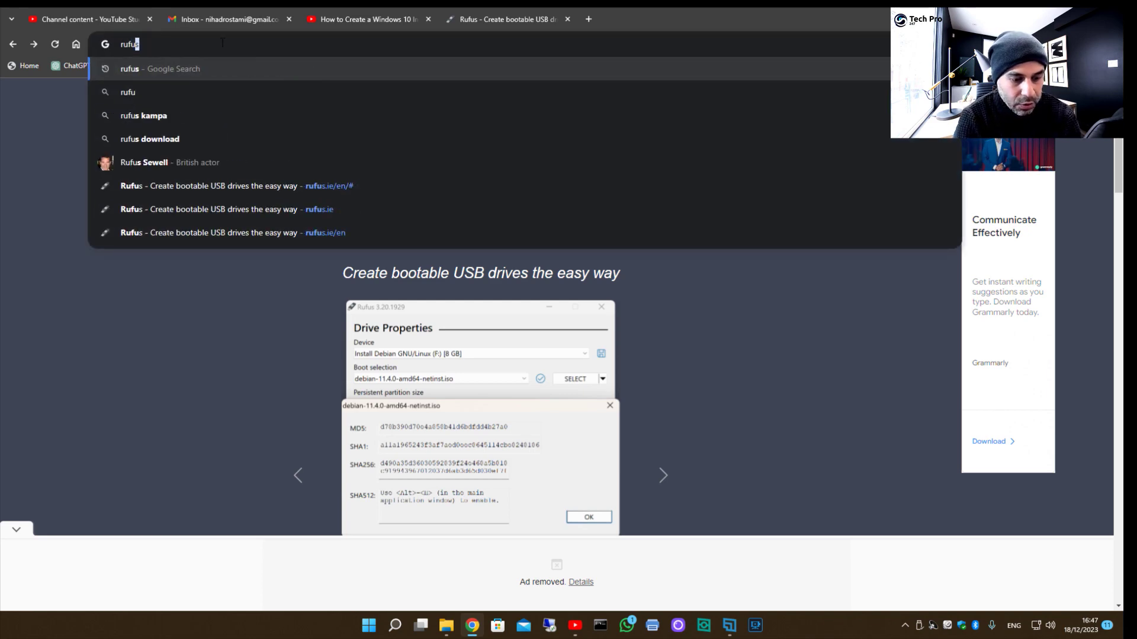
key("Return")
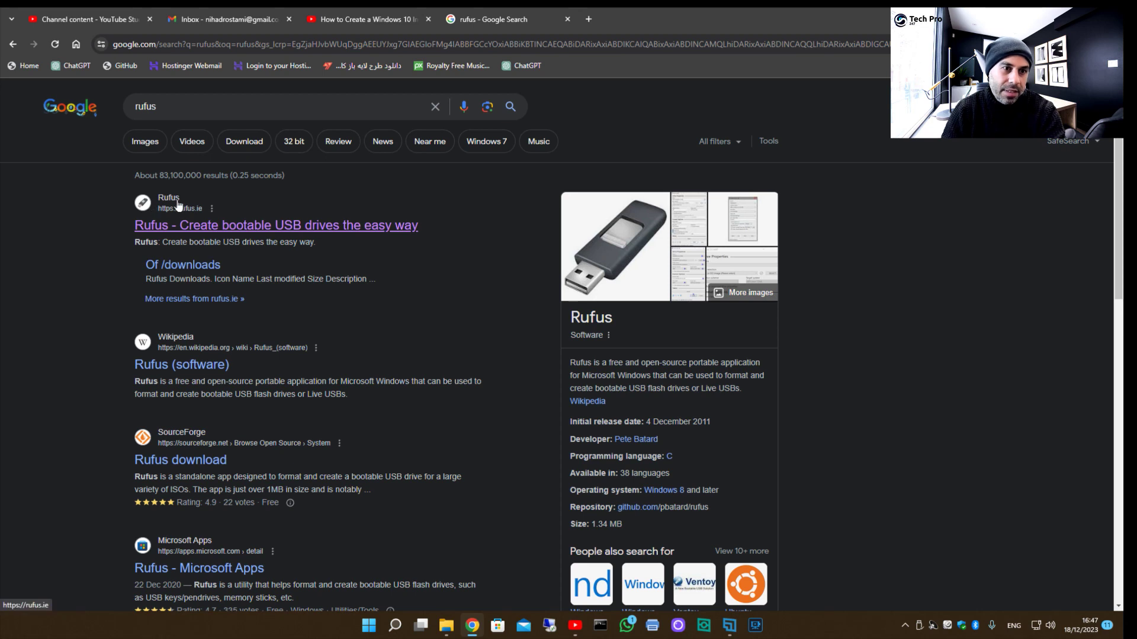
left_click(293, 228)
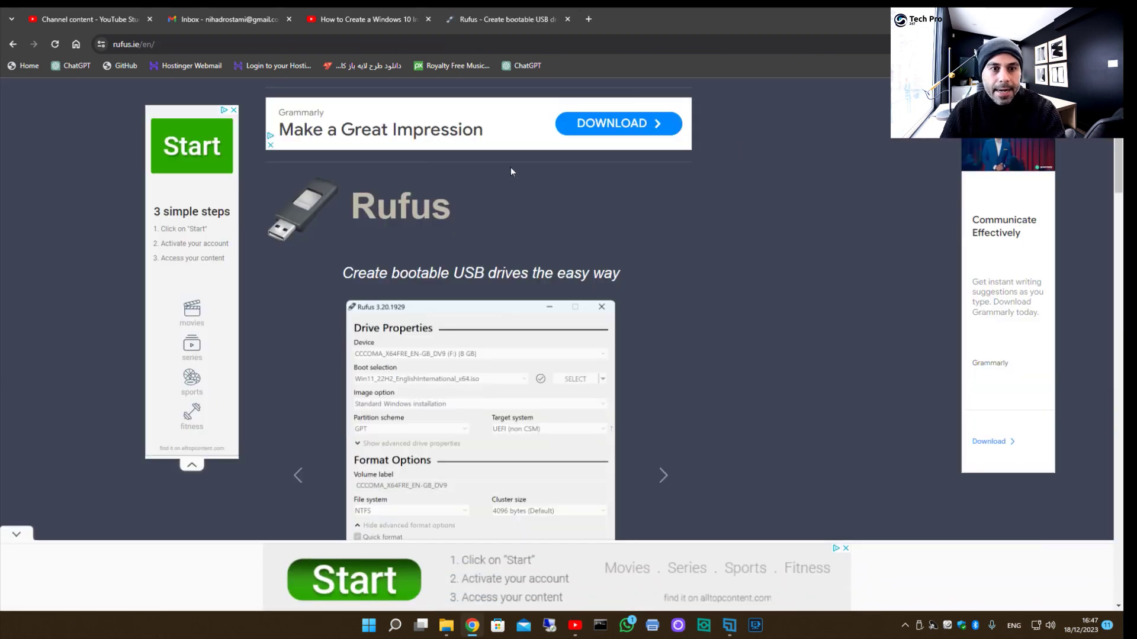
scroll(686, 210, "down", 9)
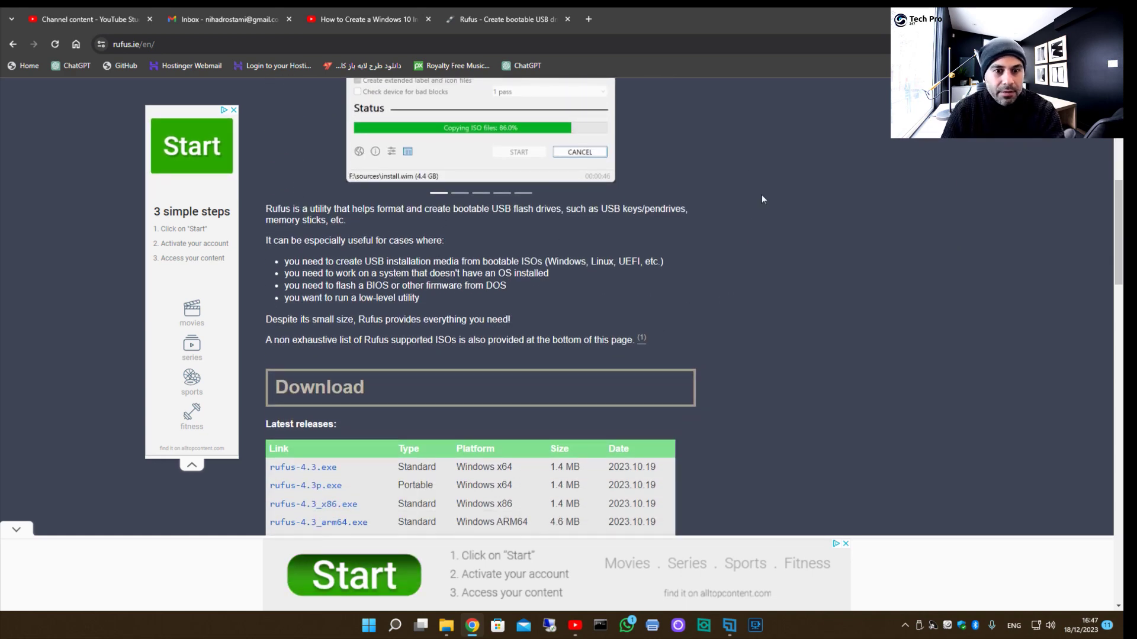
scroll(743, 190, "down", 3)
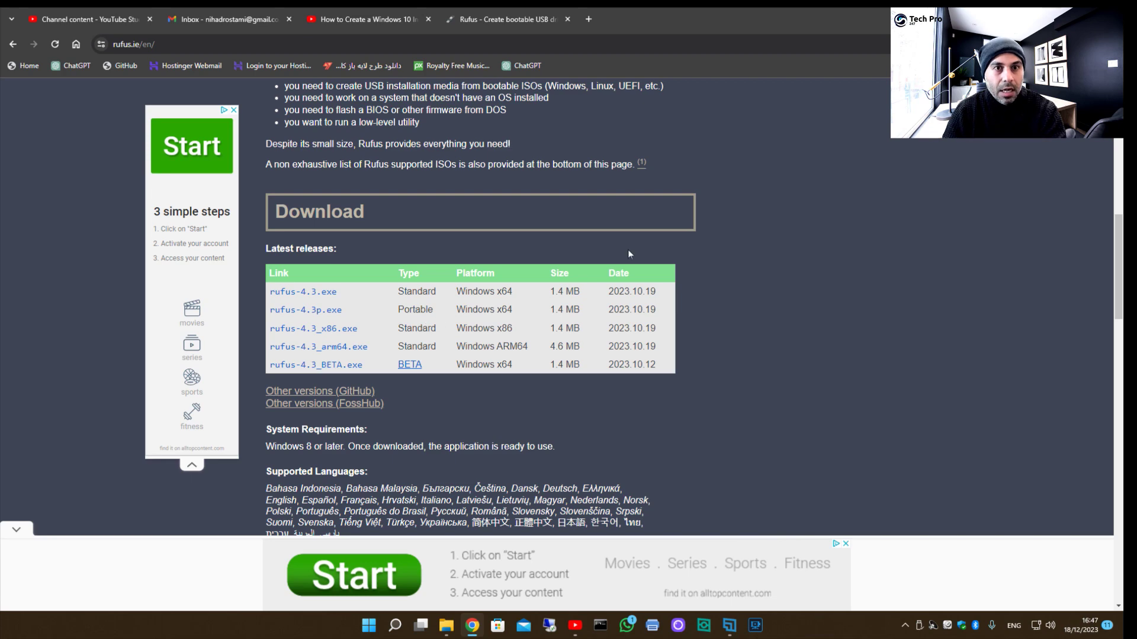
Step: Check the computer's system type in the properties of This PC, then close the settings window
key("super+d")
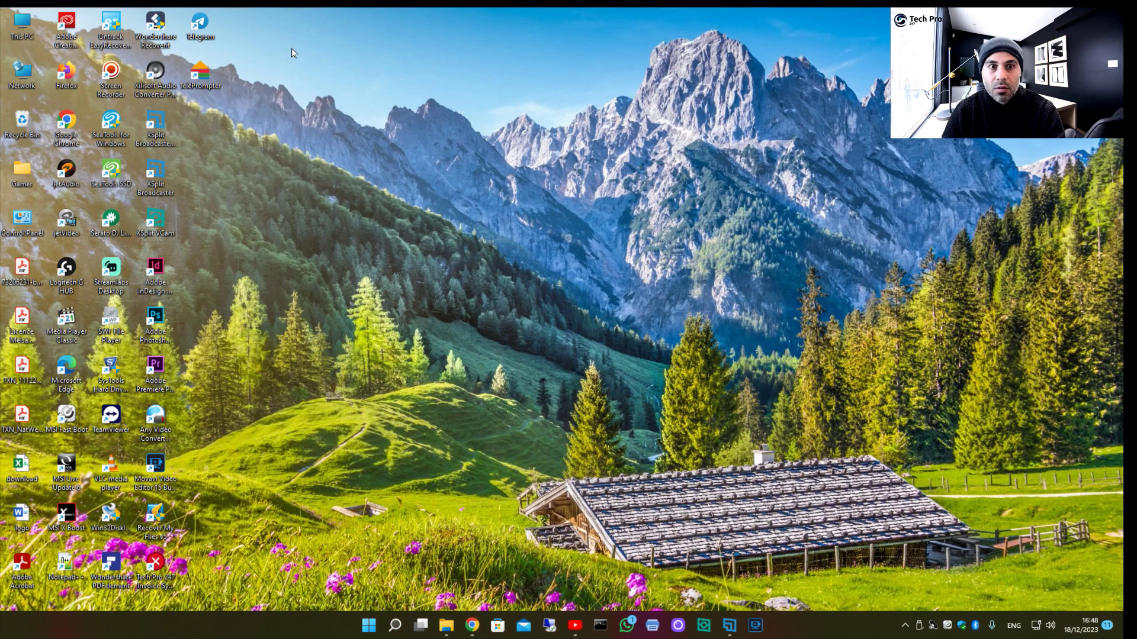
right_click(22, 31)
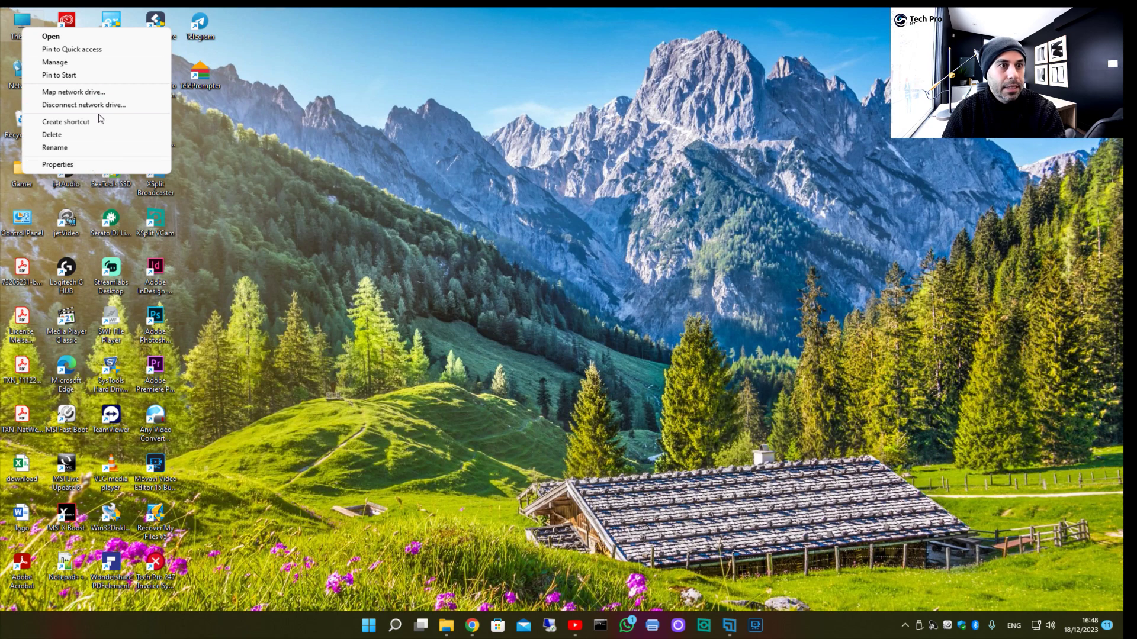
left_click(59, 165)
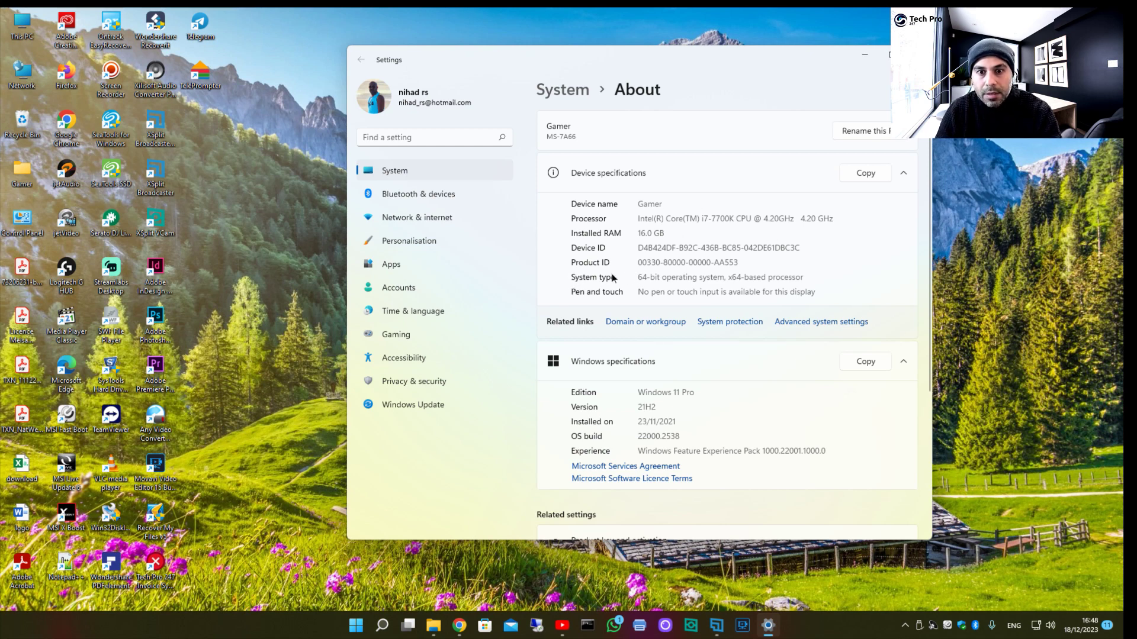
left_click_drag(639, 278, 772, 277)
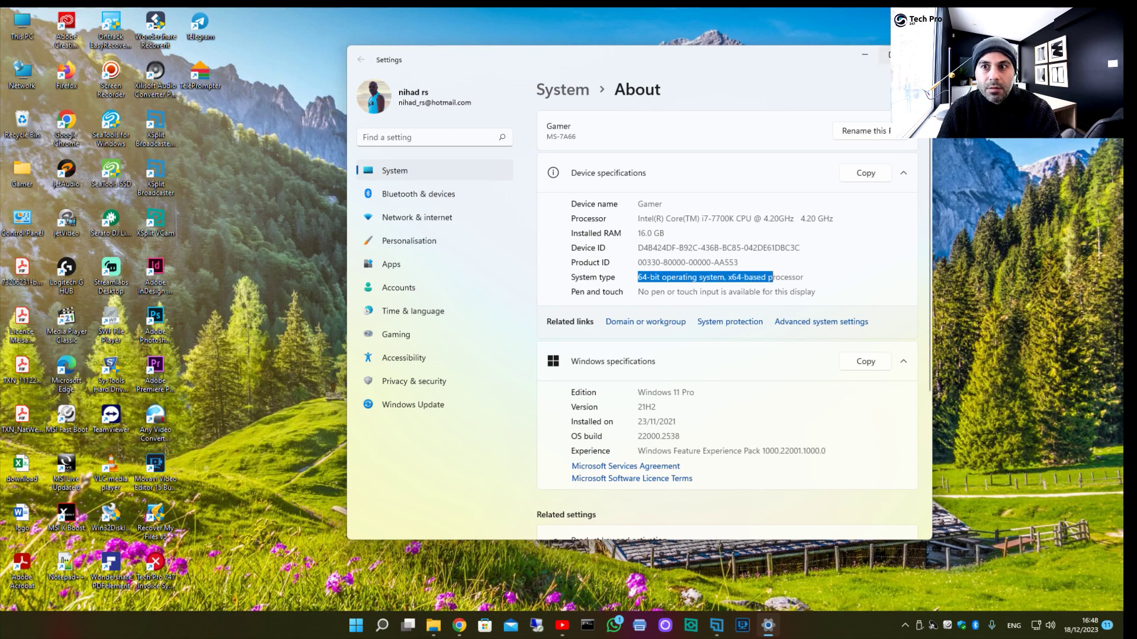
left_click(916, 54)
Step: Return to the Rufus page in Chrome and try to download the standard Windows x64 release rufus-4.3.exe to the Desktop
left_click(472, 625)
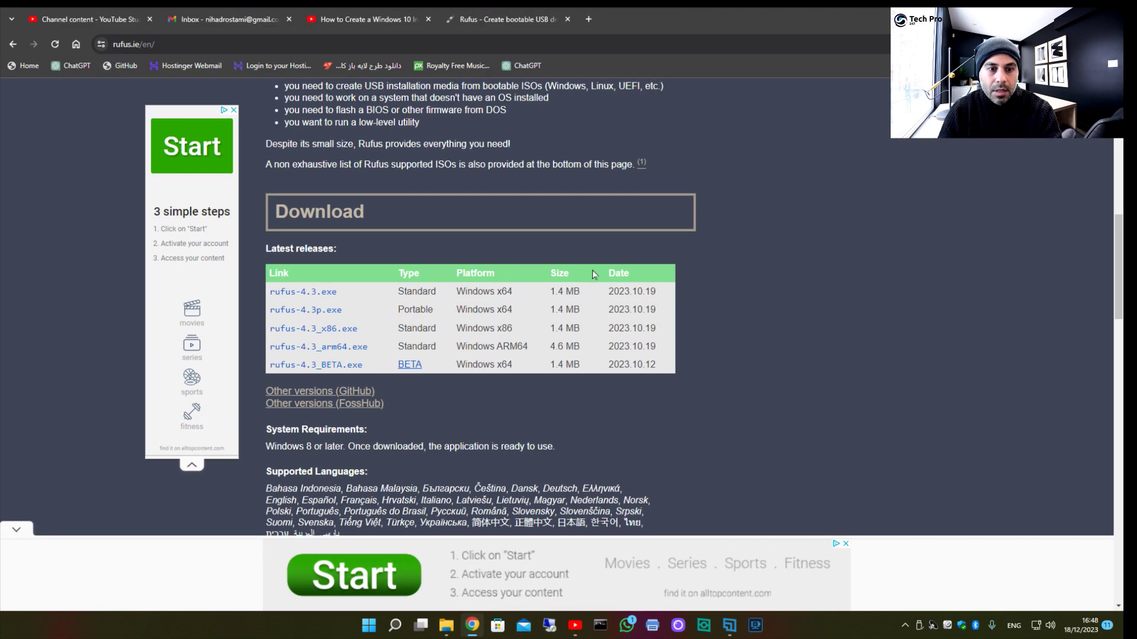
left_click(303, 292)
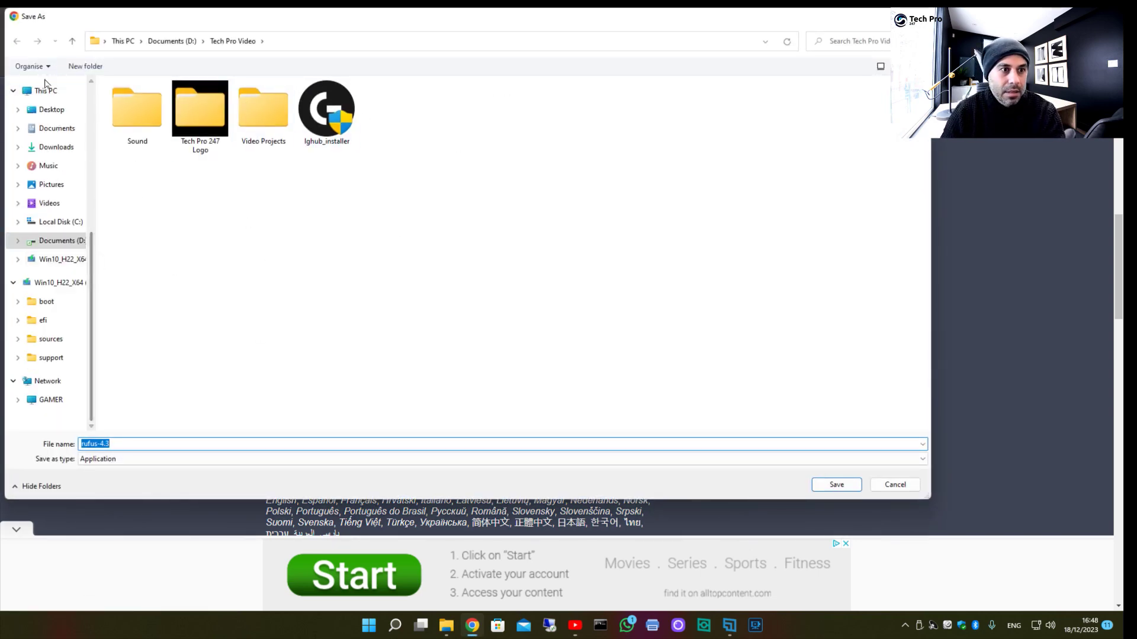
left_click(52, 111)
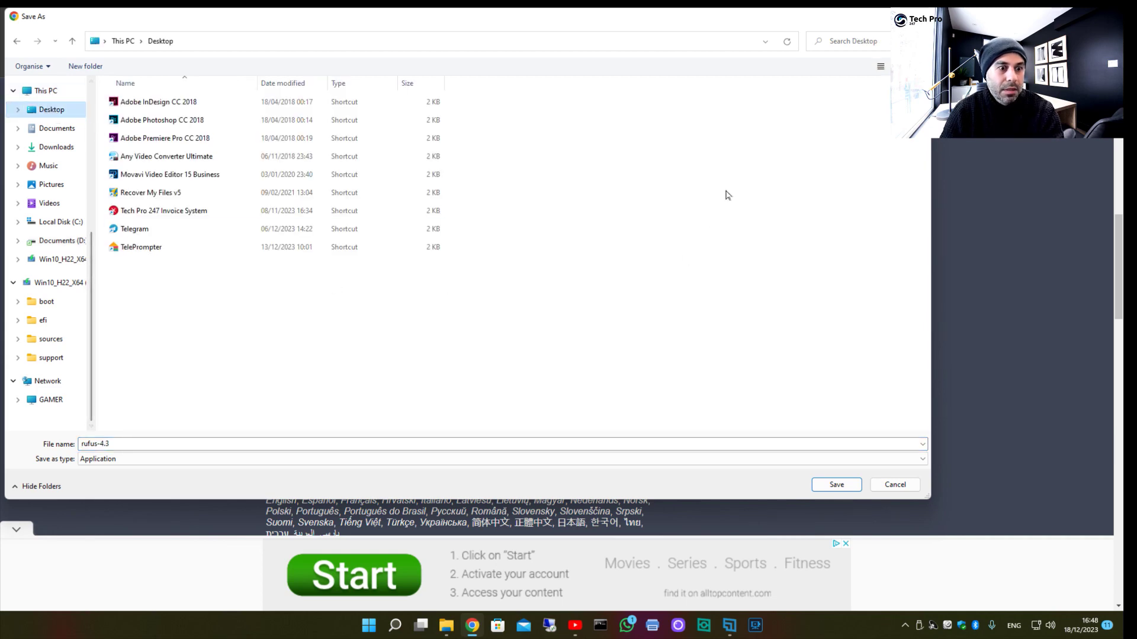
key("Return")
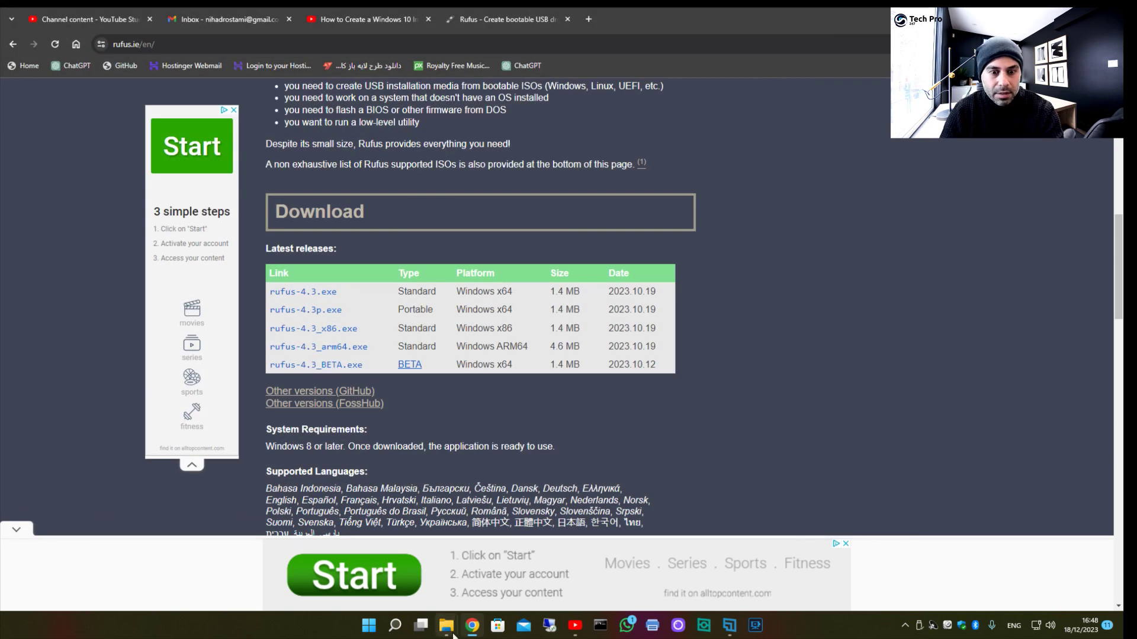
Step: Minimise the browser and bring up the Downloads folder in File Explorer
mouse_move(447, 632)
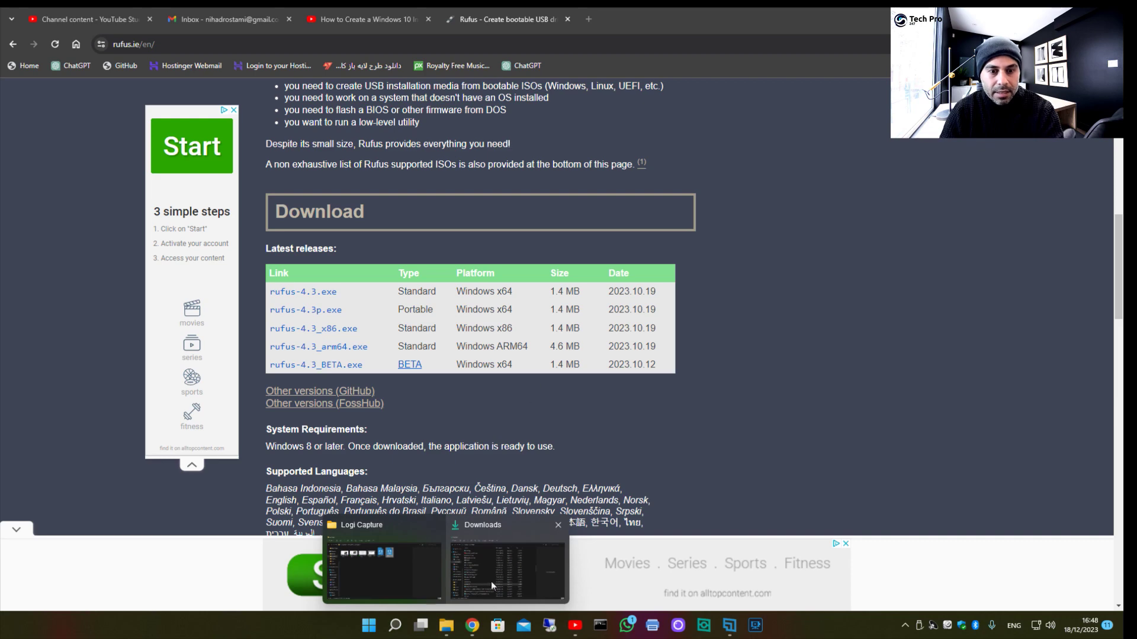
left_click(472, 625)
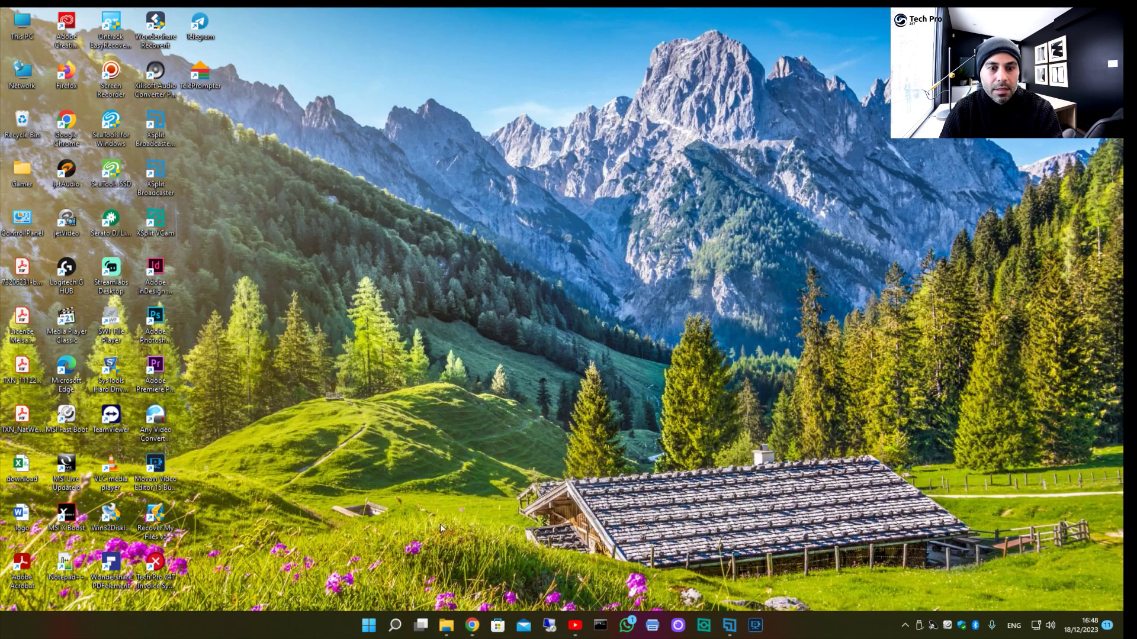
mouse_move(439, 615)
left_click(512, 580)
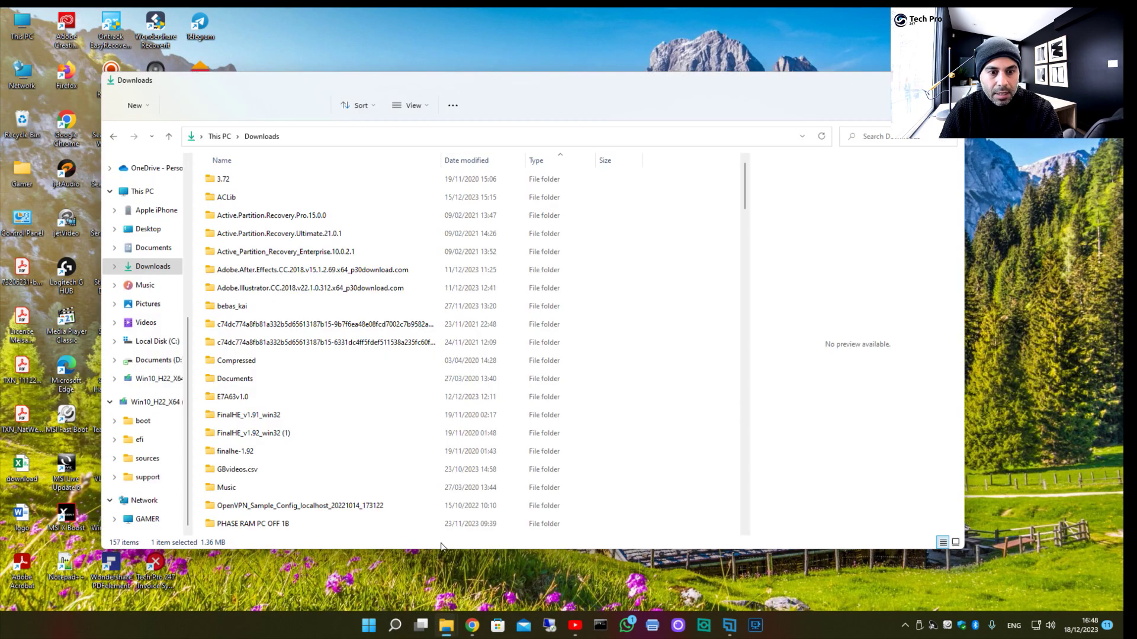
Step: Find the rufus-4.3 application among the downloaded files, run it, and close the folder window
scroll(299, 286, "down", 20)
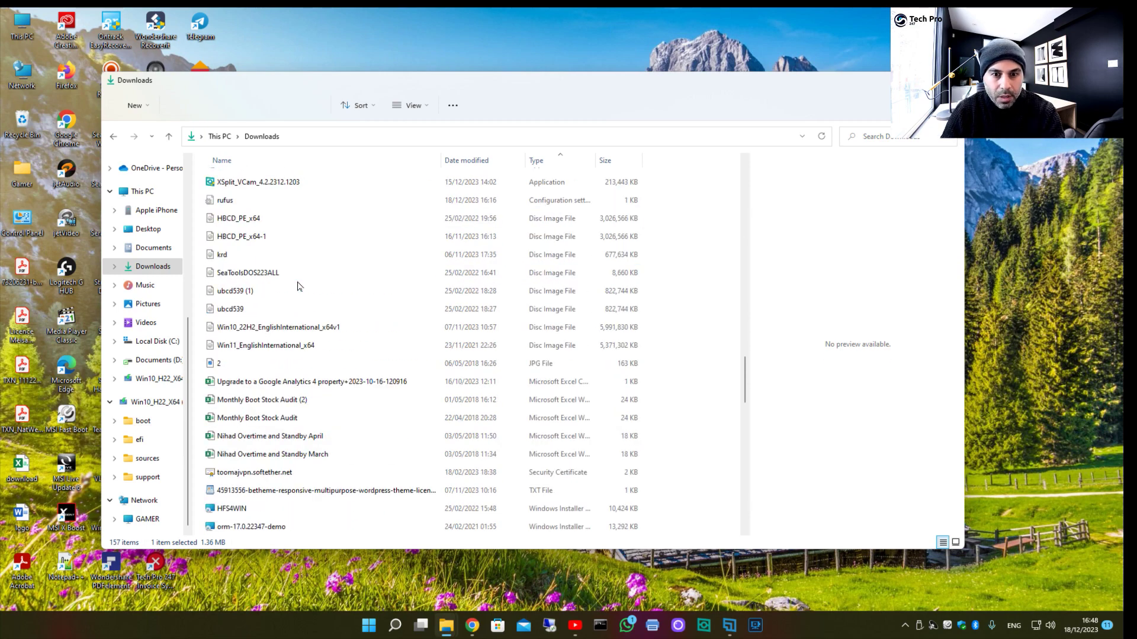
scroll(298, 287, "down", 20)
scroll(298, 288, "up", 10)
key("r")
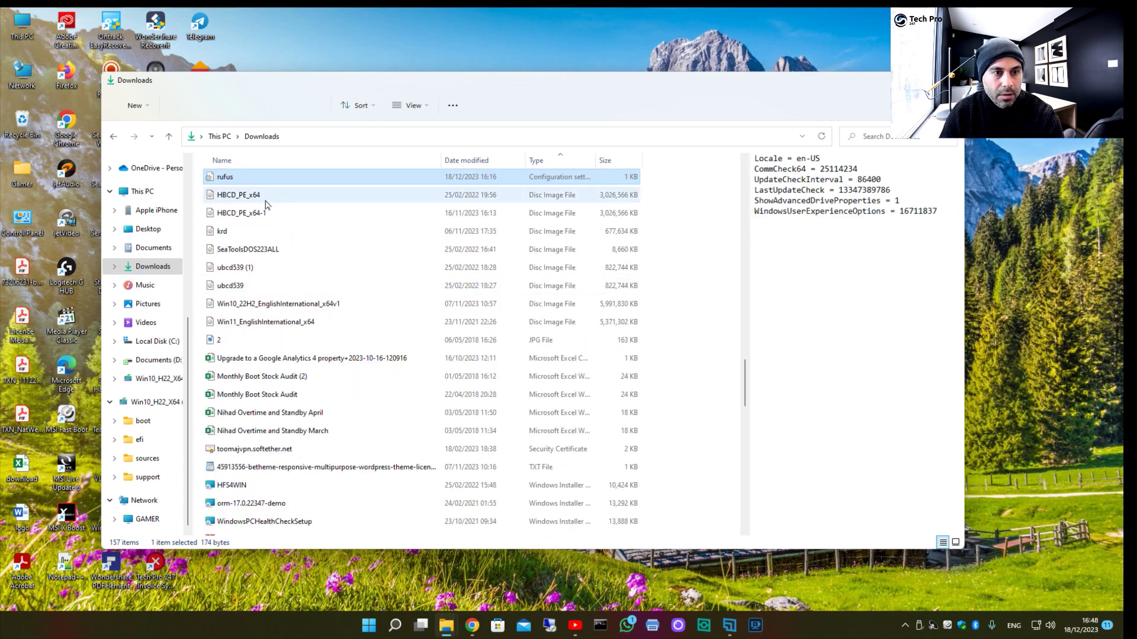
scroll(267, 213, "up", 2)
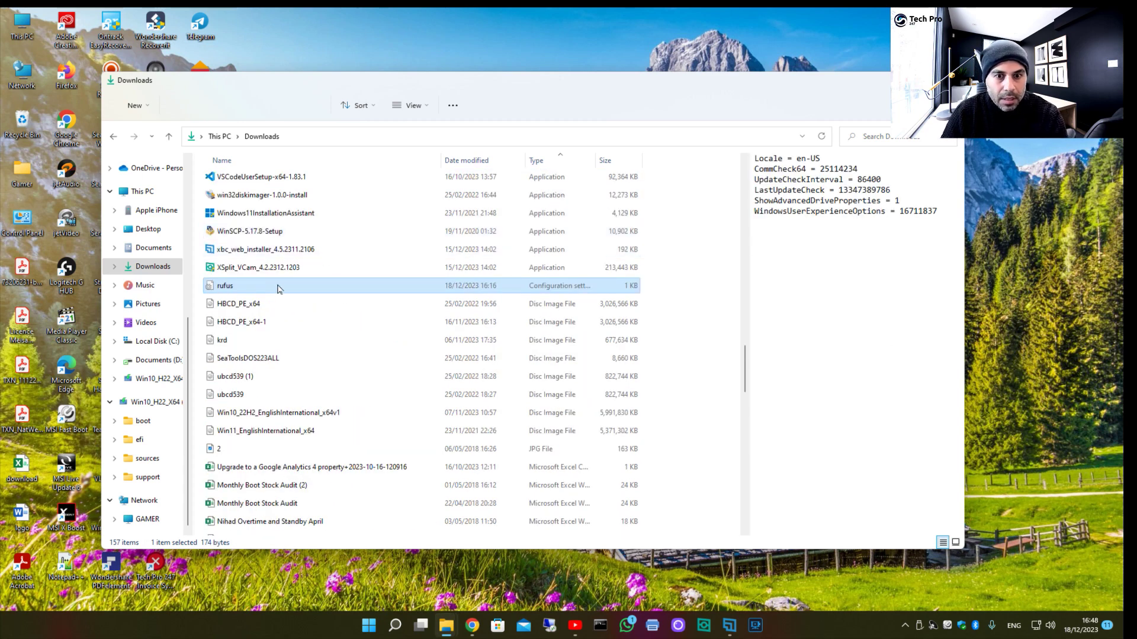
left_click(553, 163)
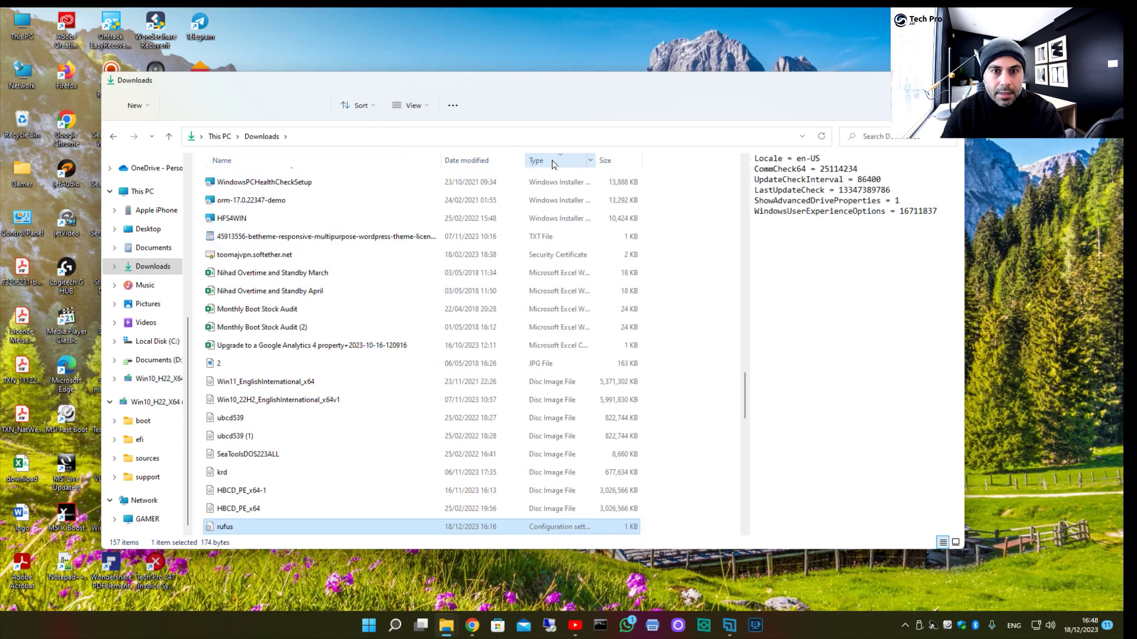
left_click(553, 162)
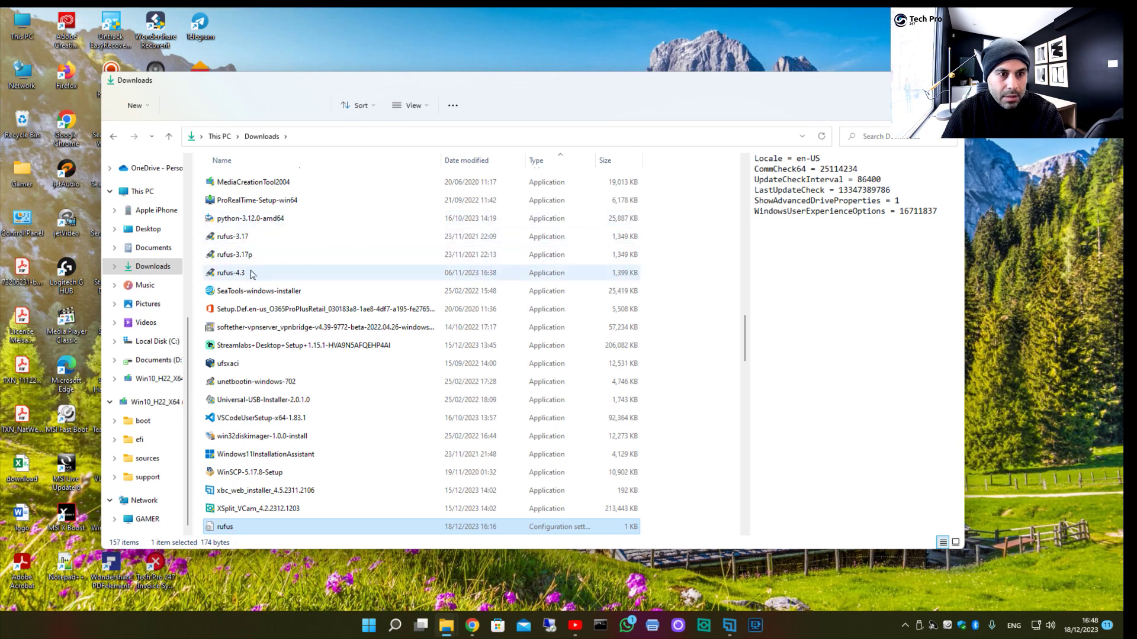
mouse_move(241, 277)
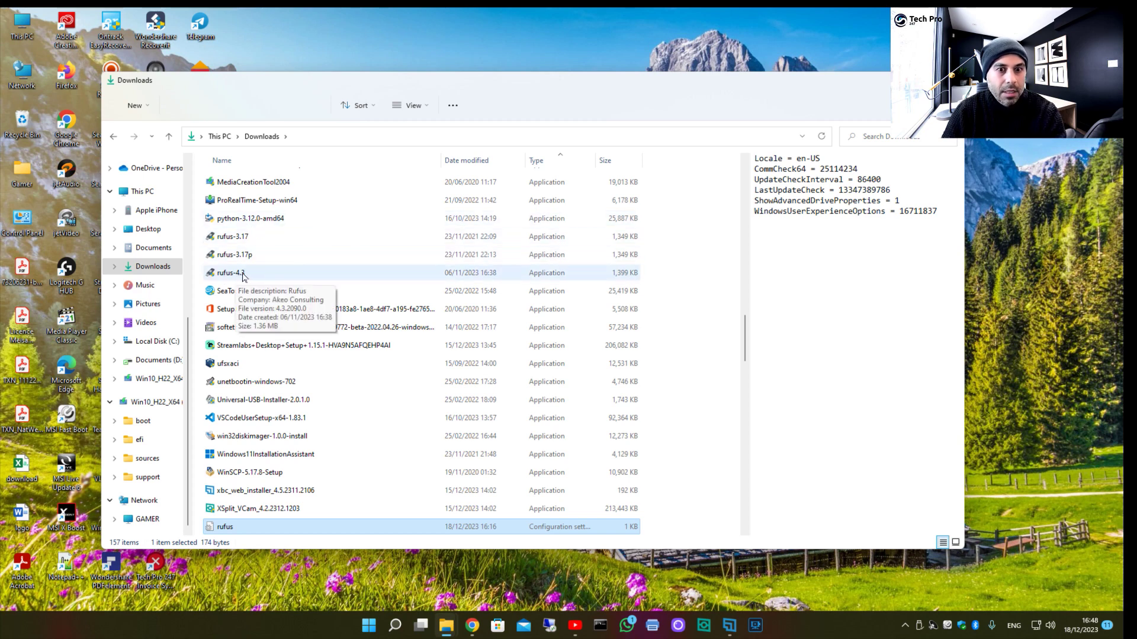
double_click(242, 274)
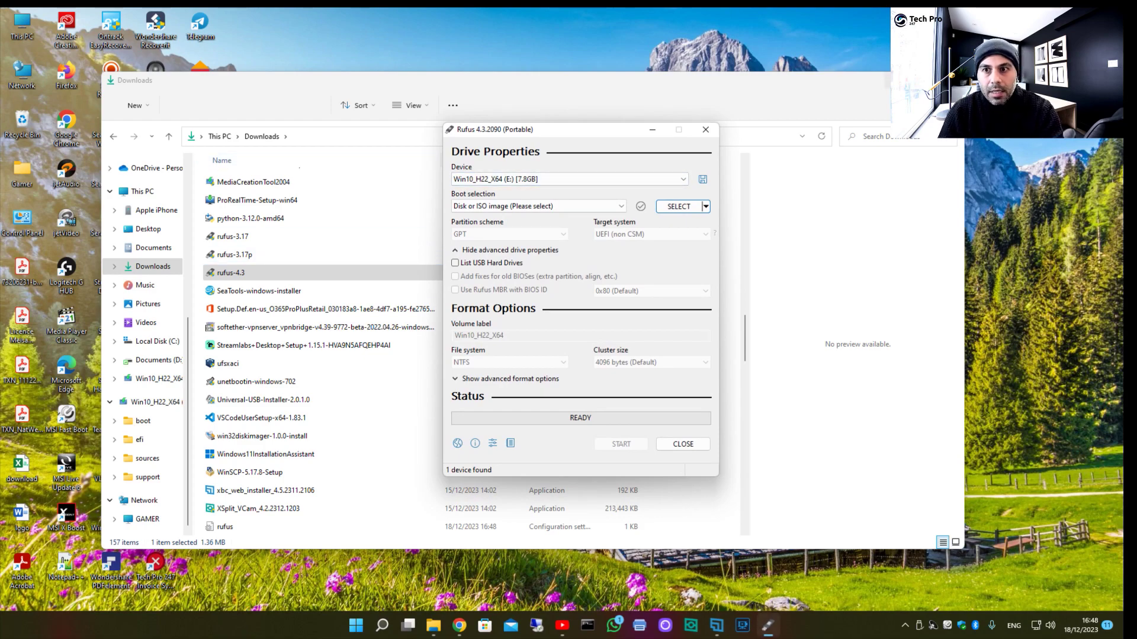
left_click(950, 80)
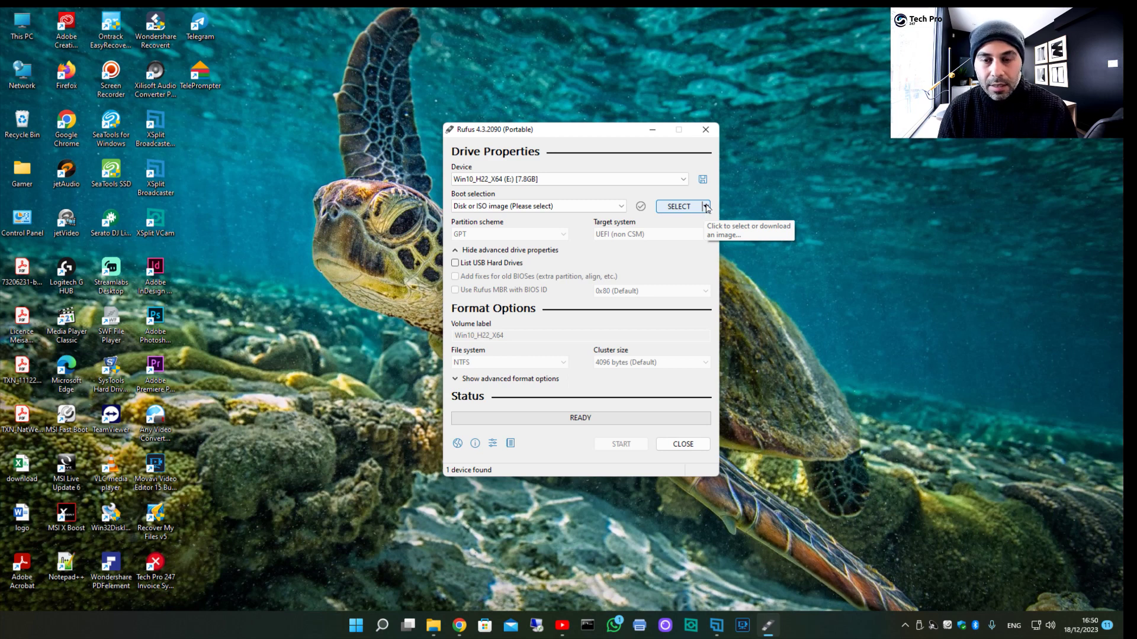
Step: Switch the boot image source in Rufus to Download and open the ISO image download dialog
left_click(706, 207)
left_click(698, 235)
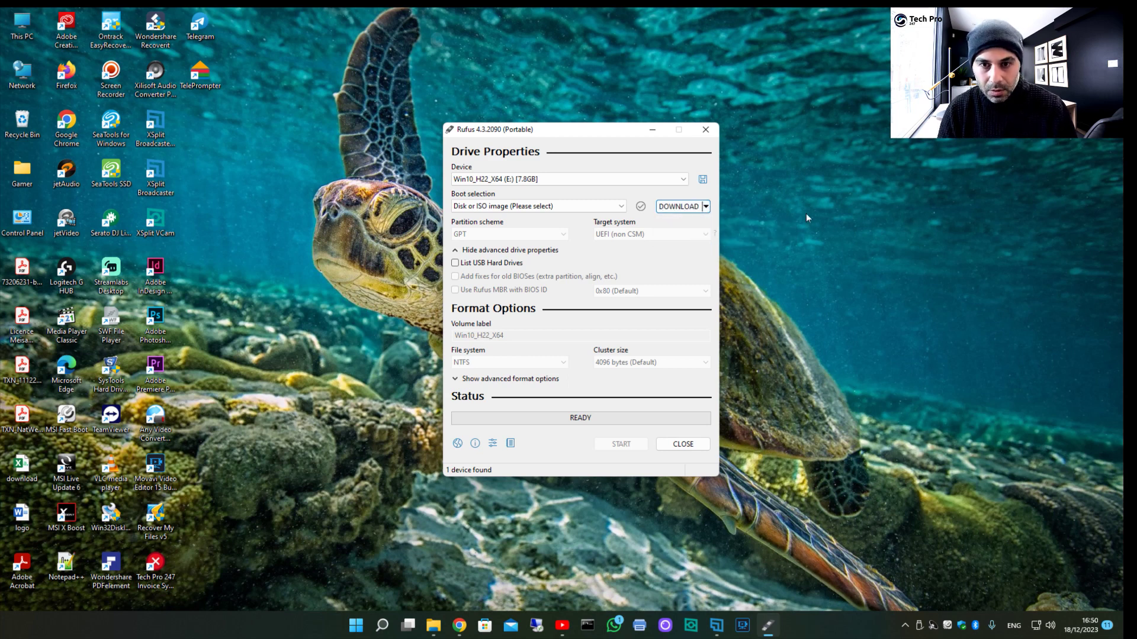
left_click(677, 207)
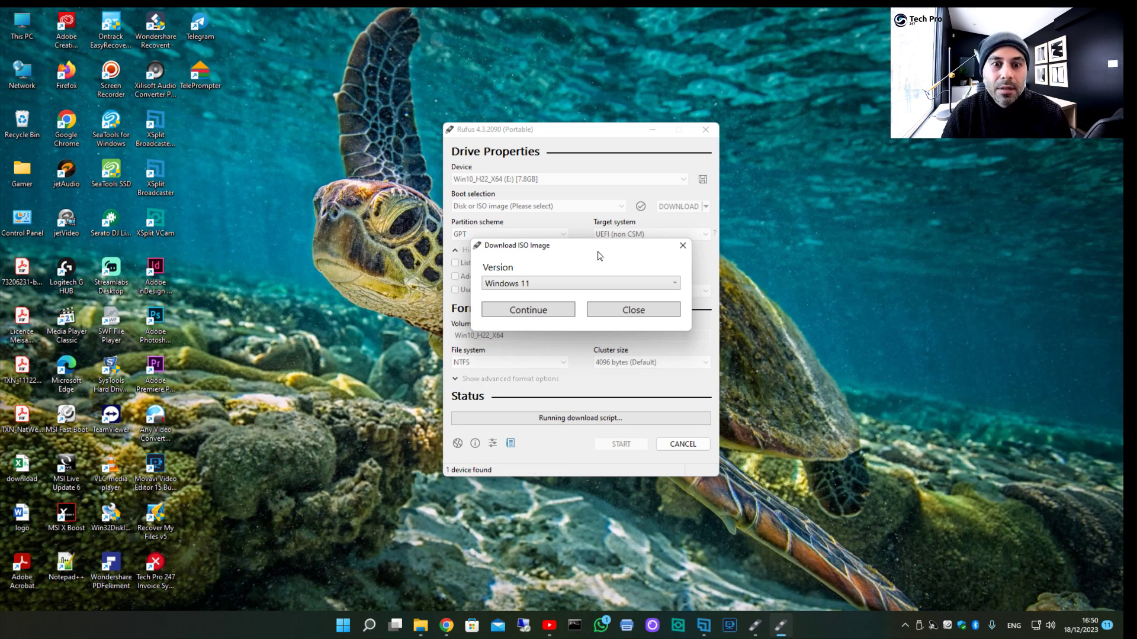
Step: Configure the ISO download for Windows 10, 22H2 v1, Home/Pro/Edu, English International, x64, and close the dialog without downloading
left_click(584, 288)
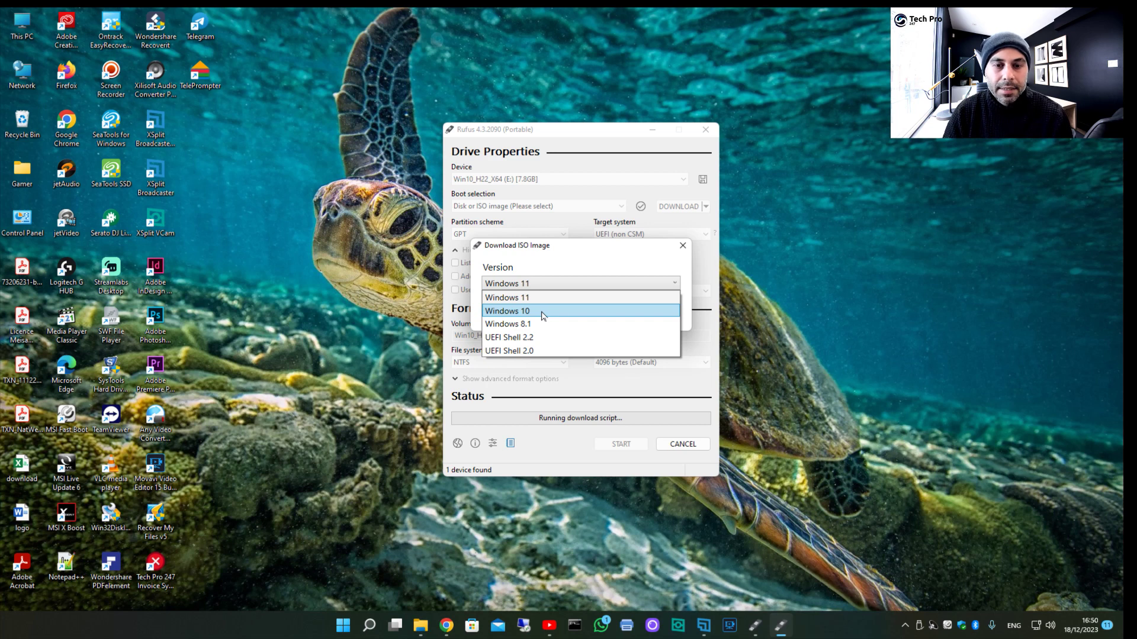
left_click(542, 316)
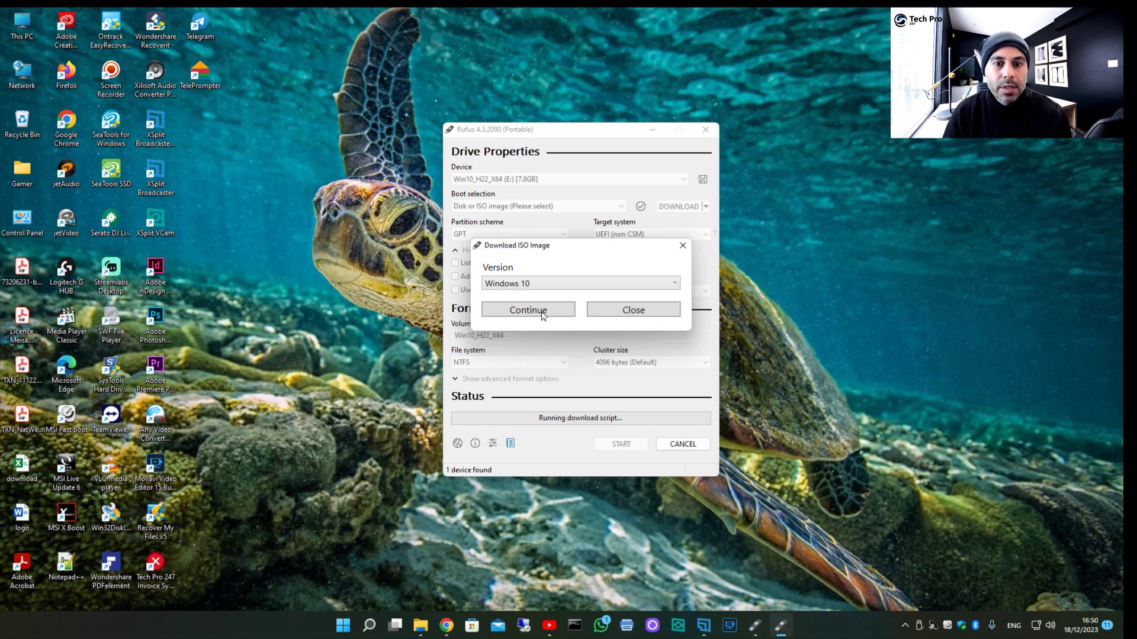
left_click(533, 309)
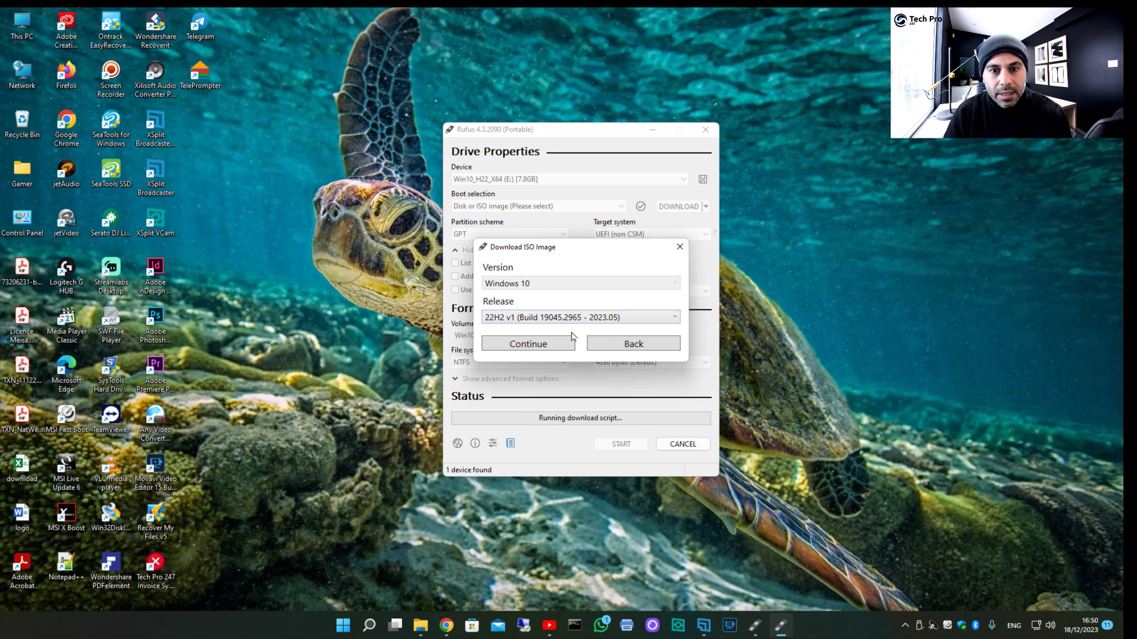
left_click(528, 349)
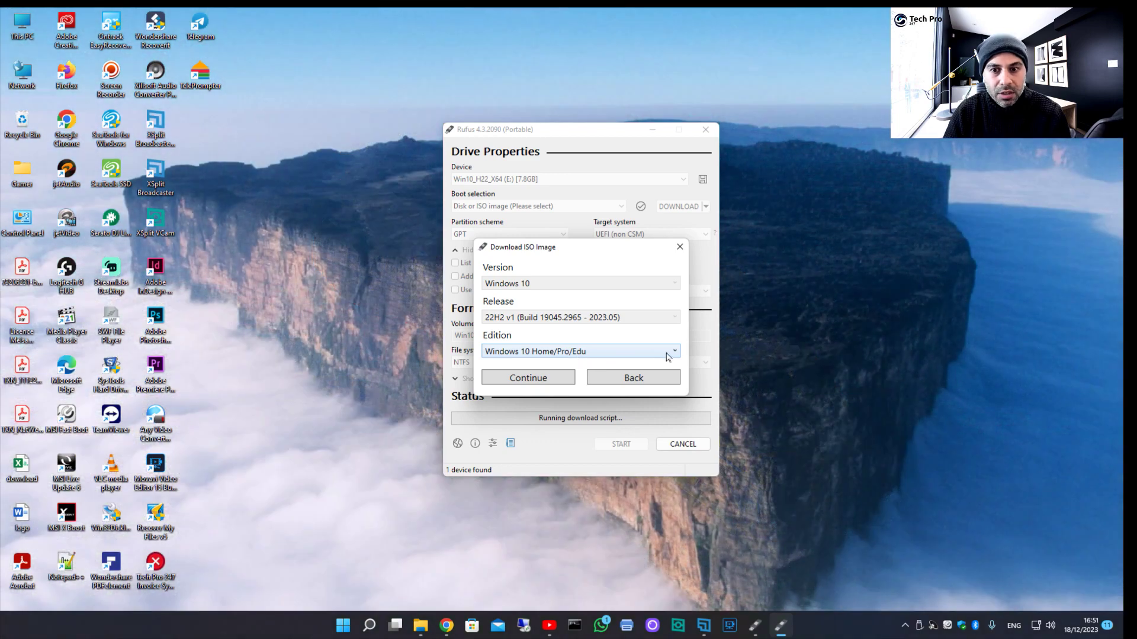
left_click(537, 377)
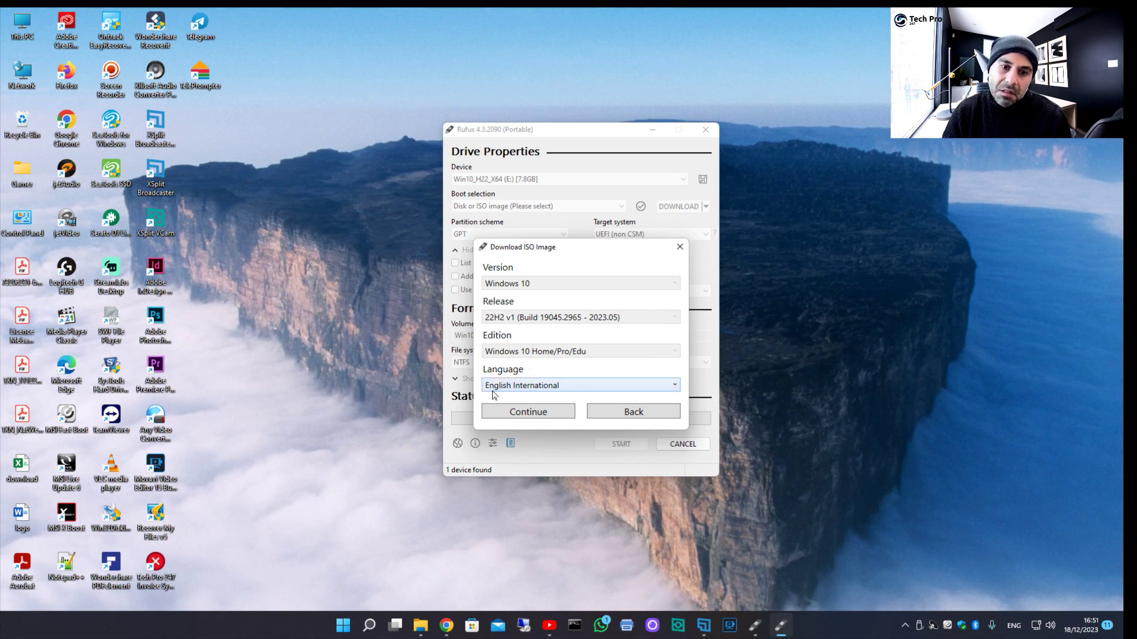
left_click(546, 418)
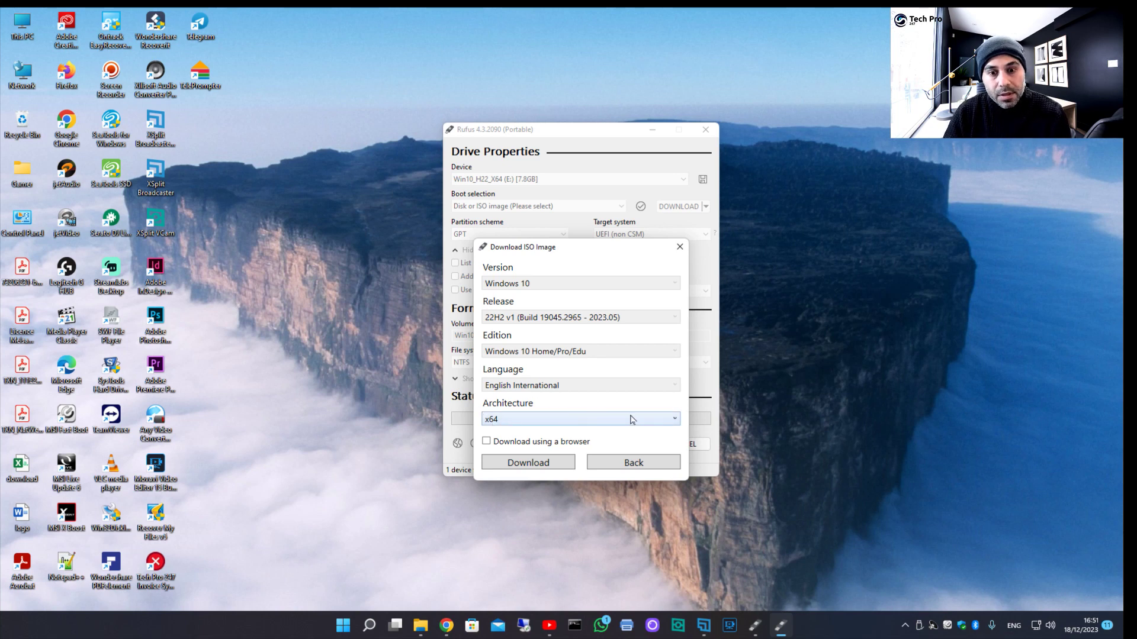
left_click(561, 420)
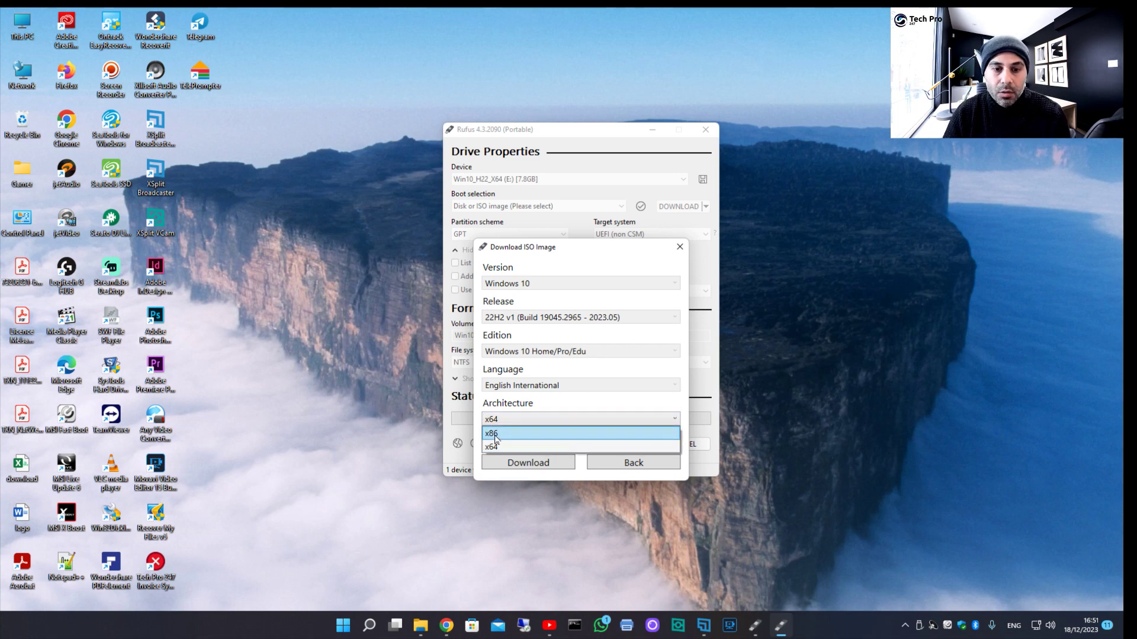
left_click(525, 421)
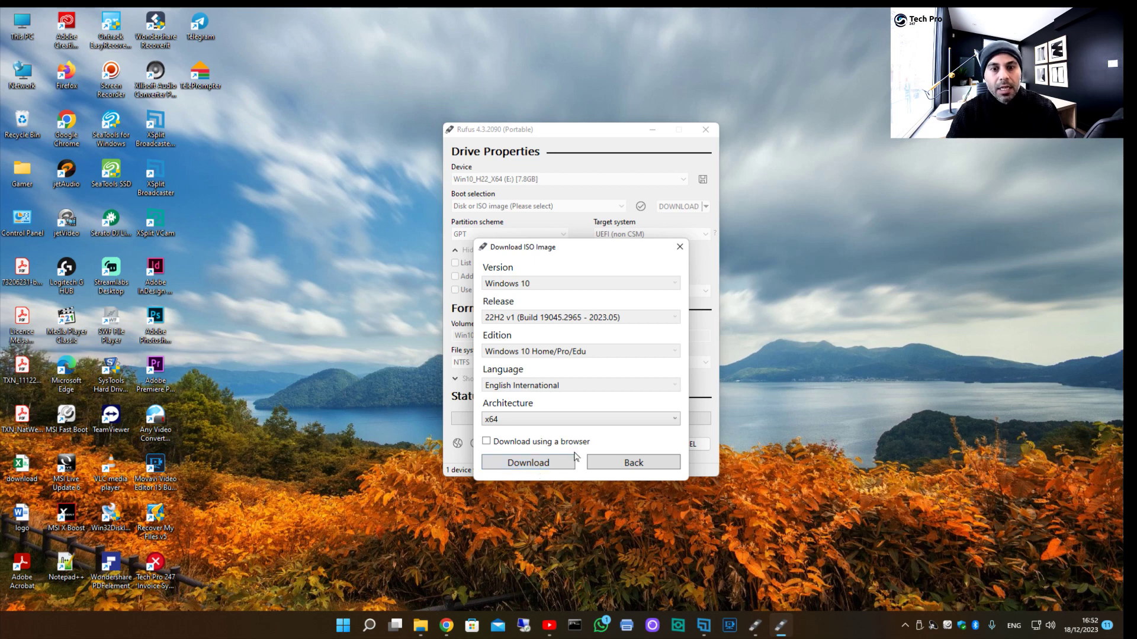
left_click(666, 462)
left_click(680, 249)
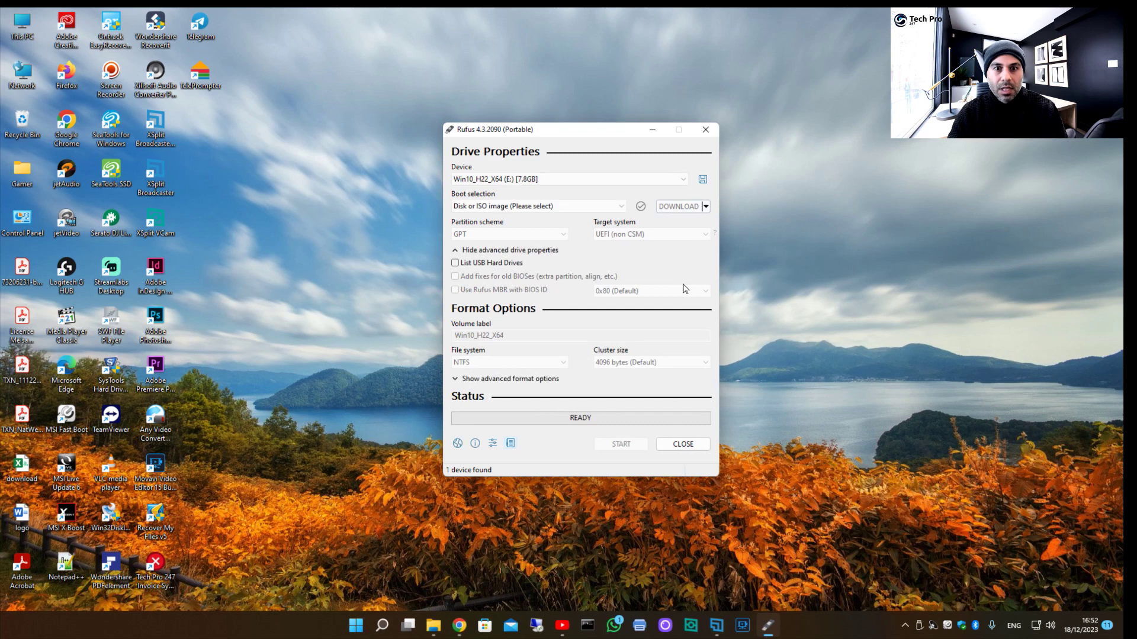
Step: Switch the boot image source to Select and load Win10_22H2_EnglishInternational_x64v1 from the Downloads folder
left_click(706, 207)
left_click(695, 222)
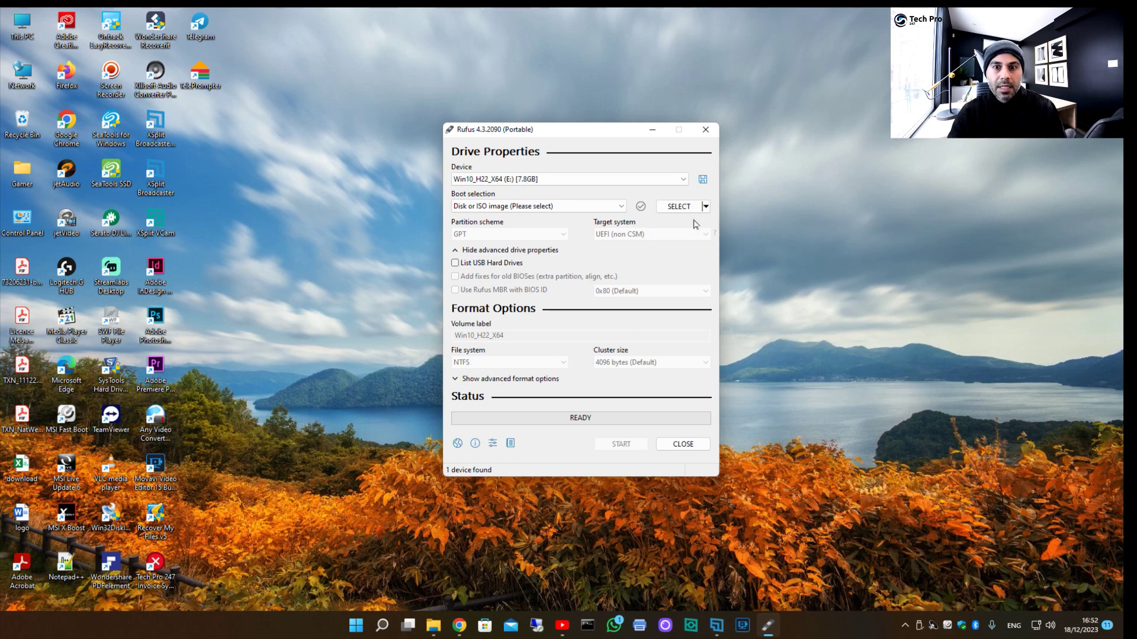
left_click(669, 208)
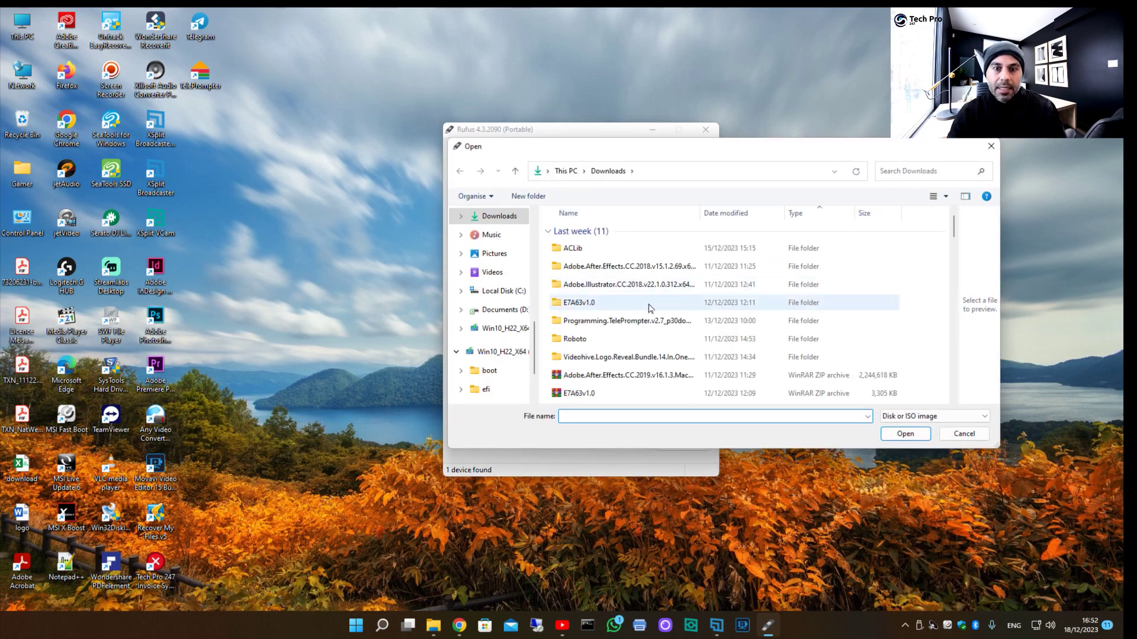
scroll(664, 309, "down", 4)
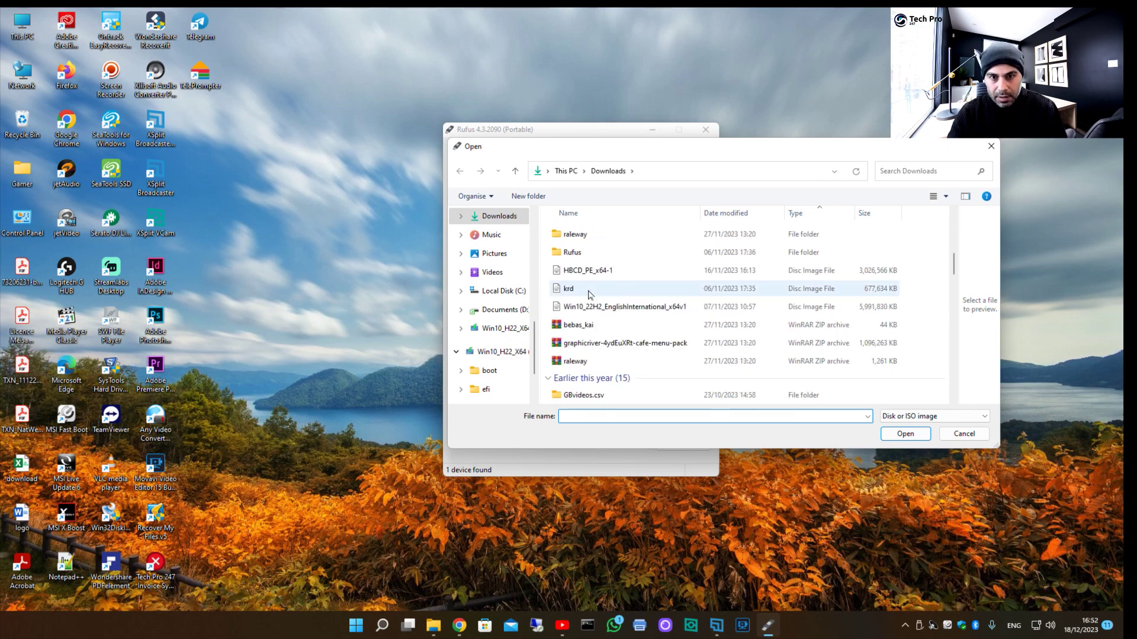
left_click(661, 309)
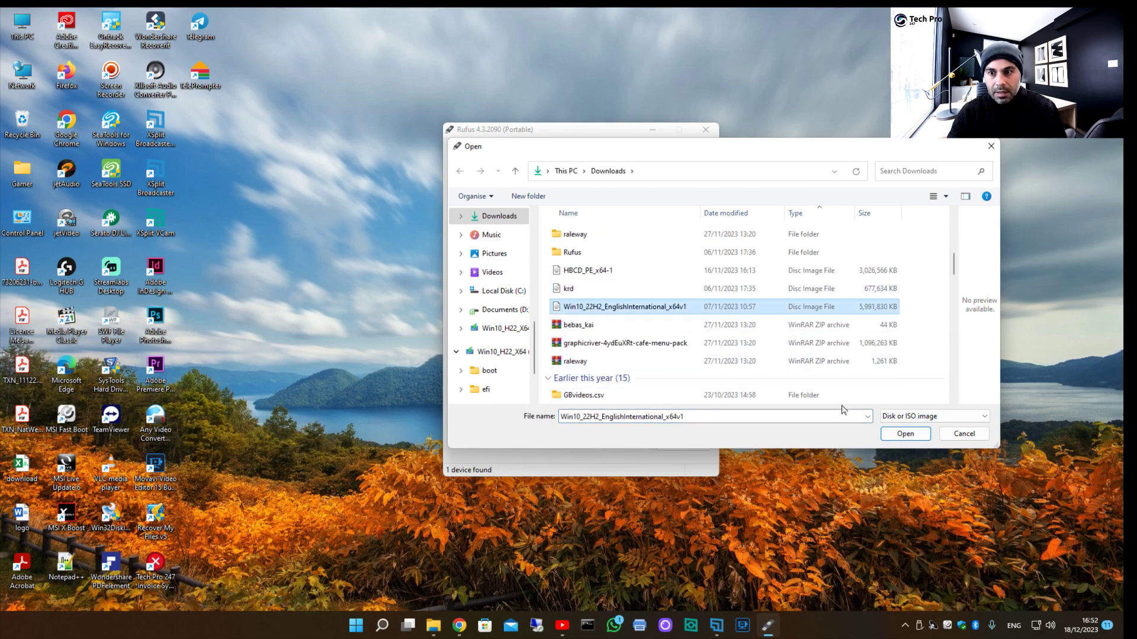
left_click(912, 437)
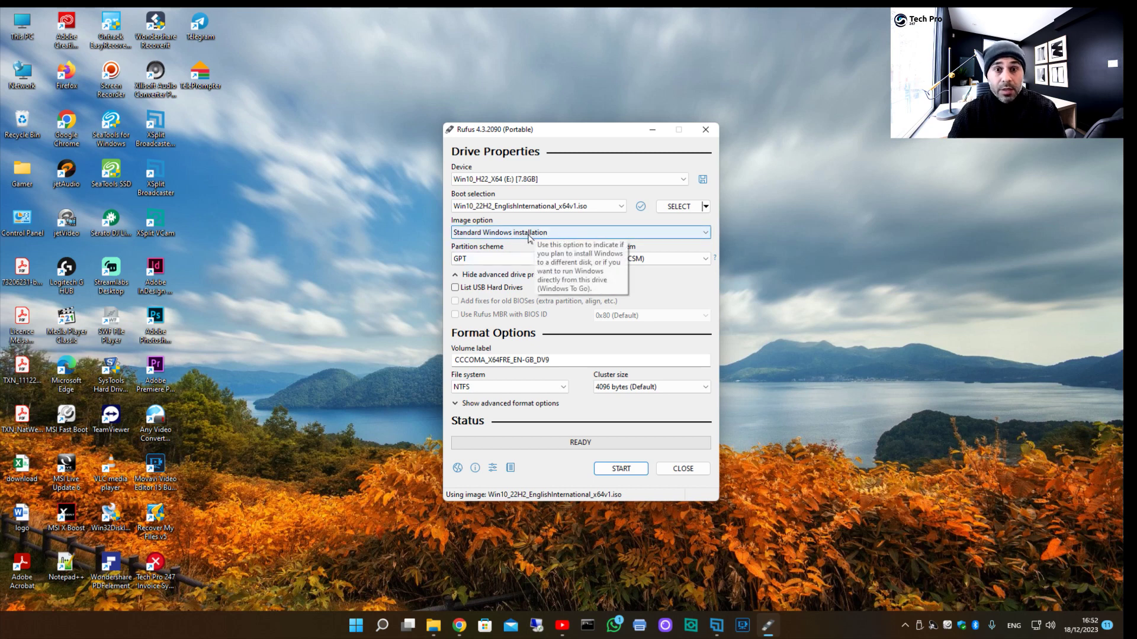
Step: Choose Standard Windows installation as the image option, with the GPT partition scheme and UEFI (non CSM) target system
left_click(496, 233)
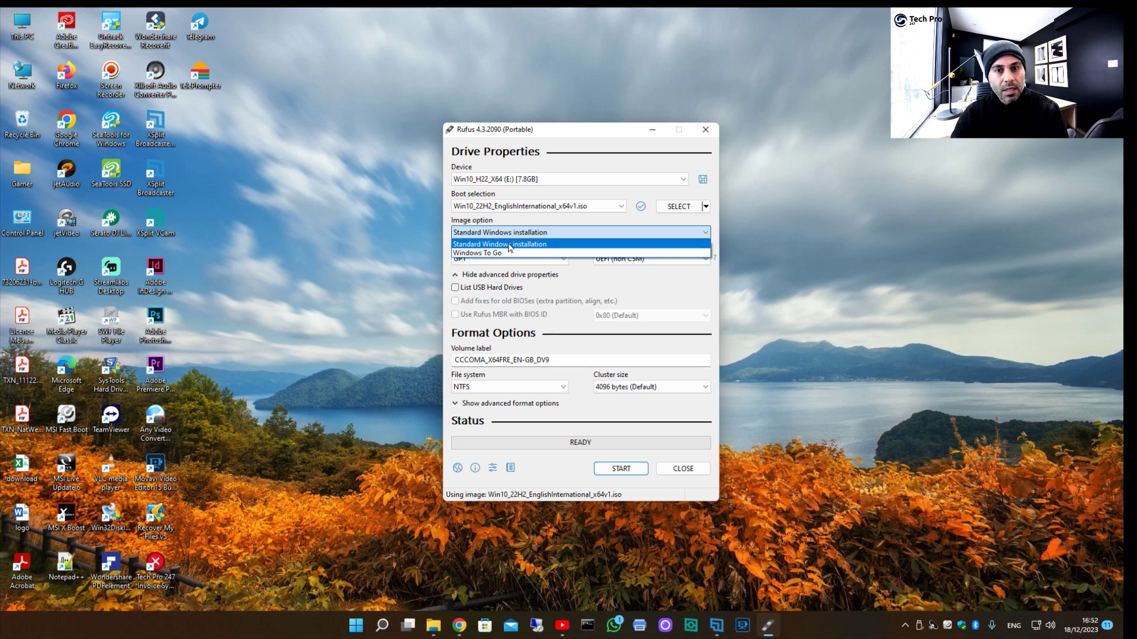
left_click(508, 245)
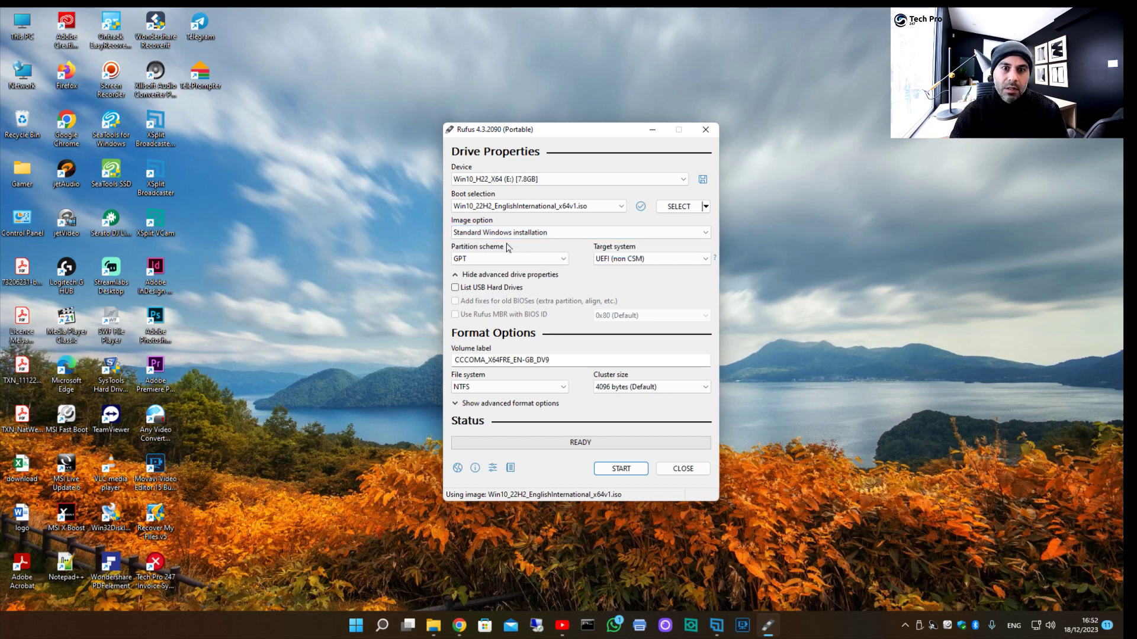
left_click(563, 260)
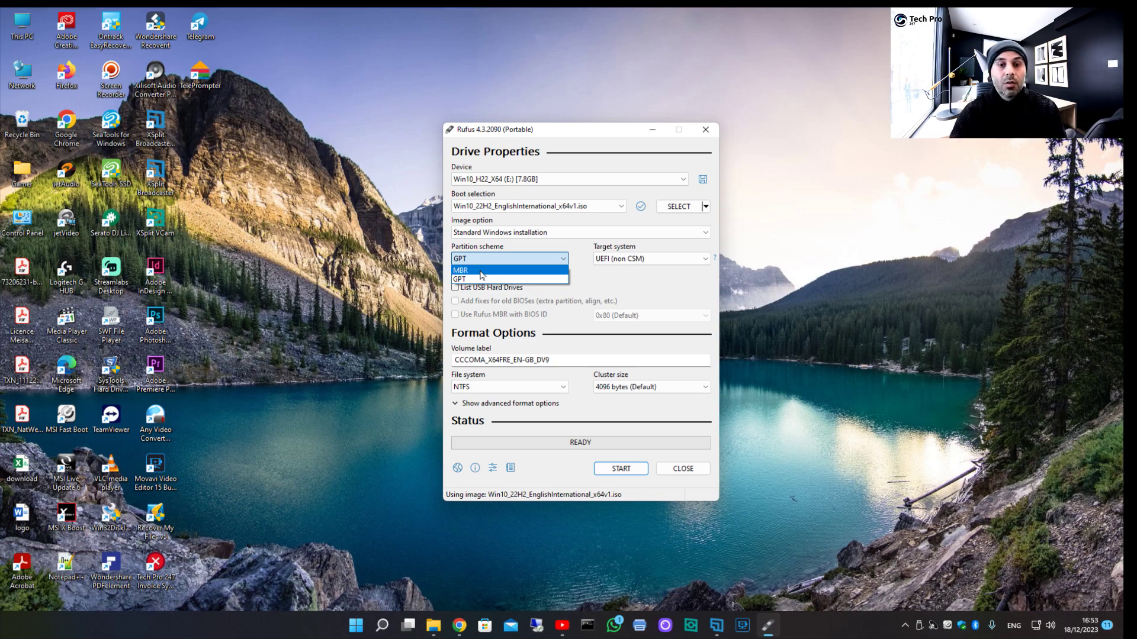
left_click(487, 279)
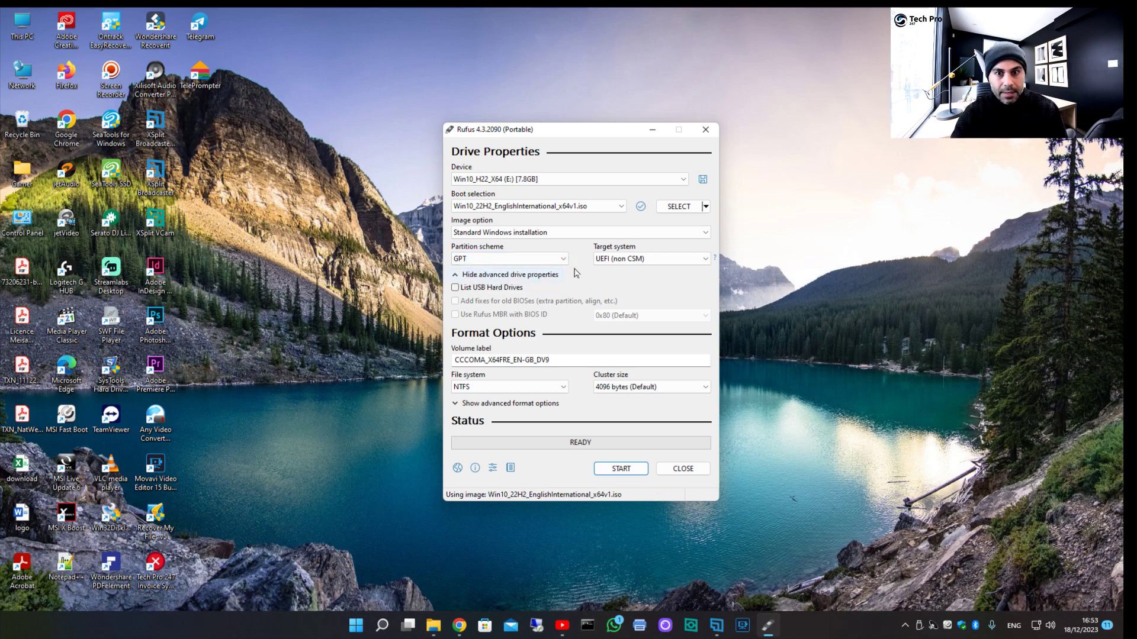
left_click(705, 258)
left_click(636, 278)
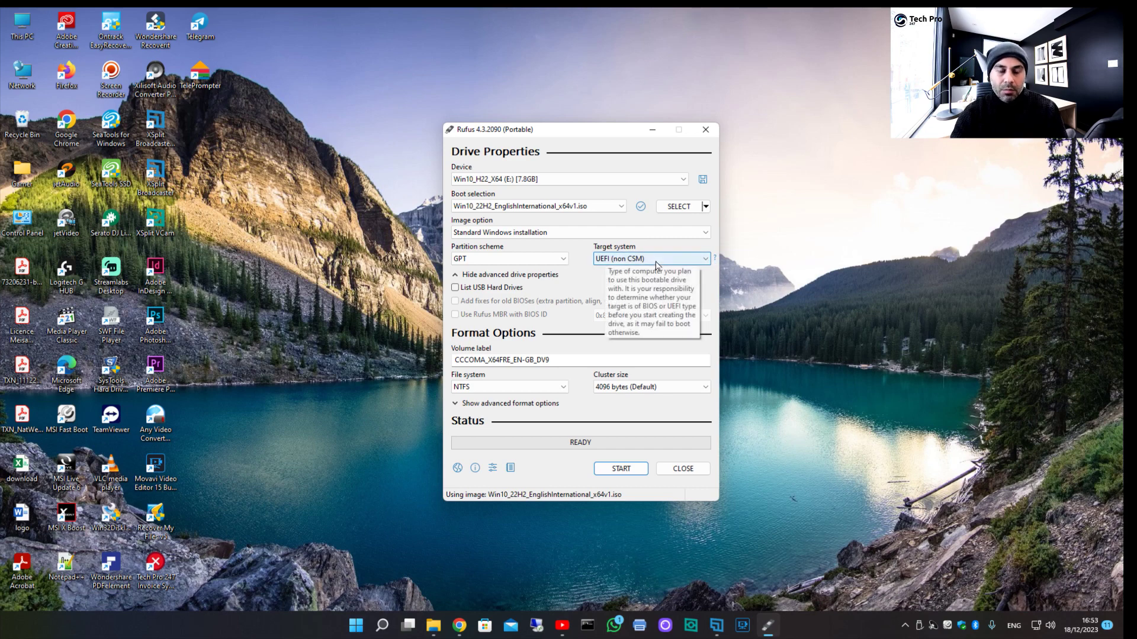
Step: Try the MBR partition scheme to compare its target system, and set the scheme back to GPT
left_click(517, 259)
left_click(517, 260)
left_click(500, 270)
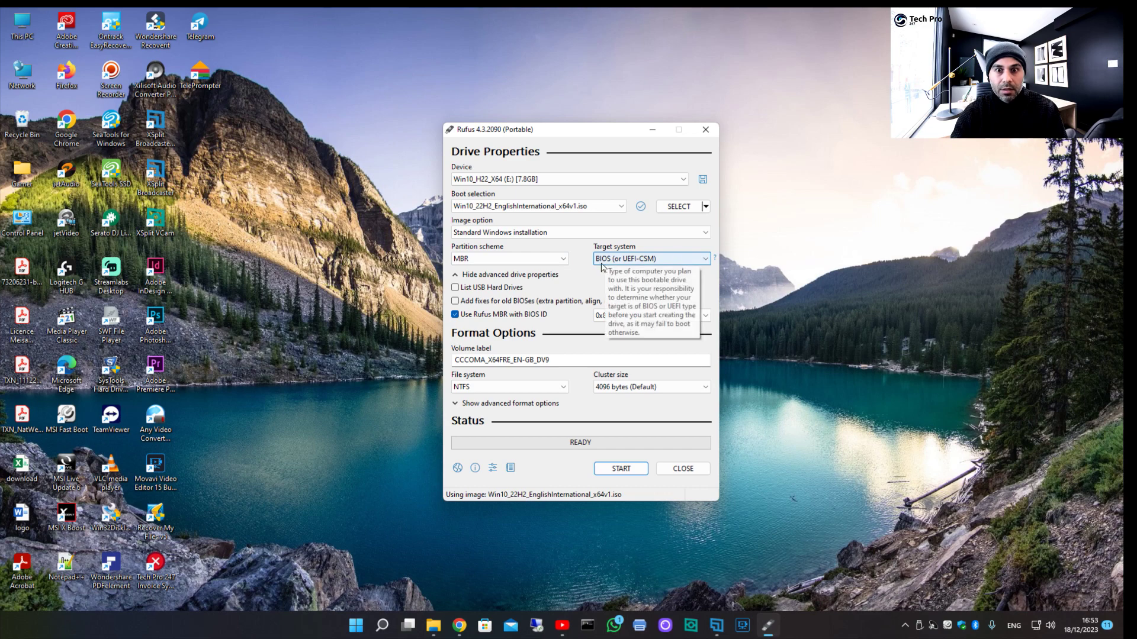
left_click(517, 259)
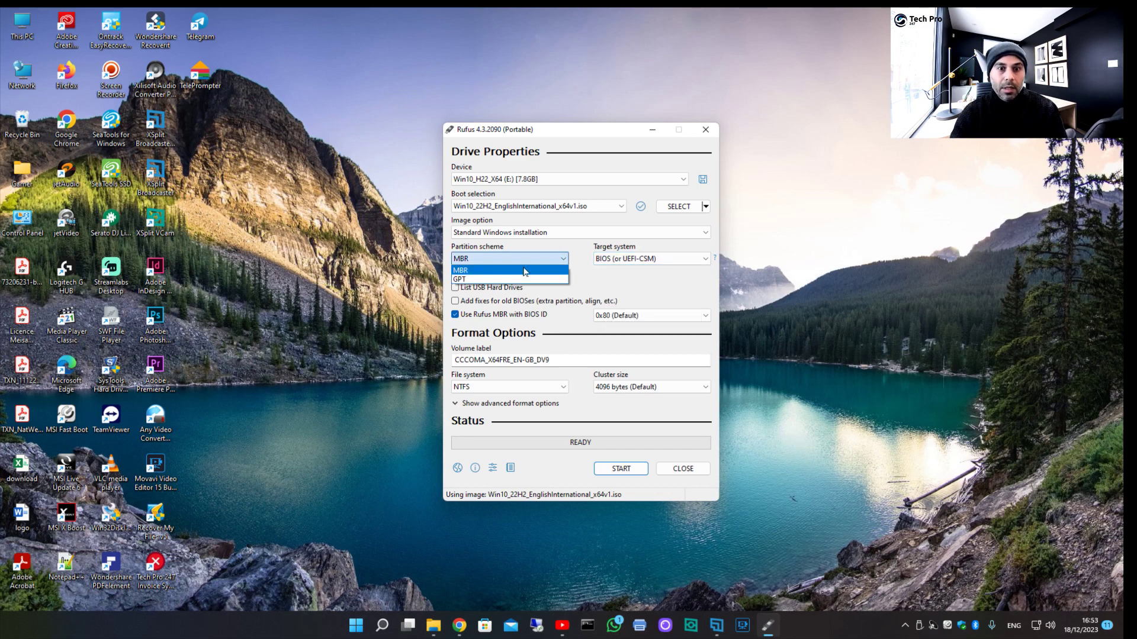
left_click(478, 281)
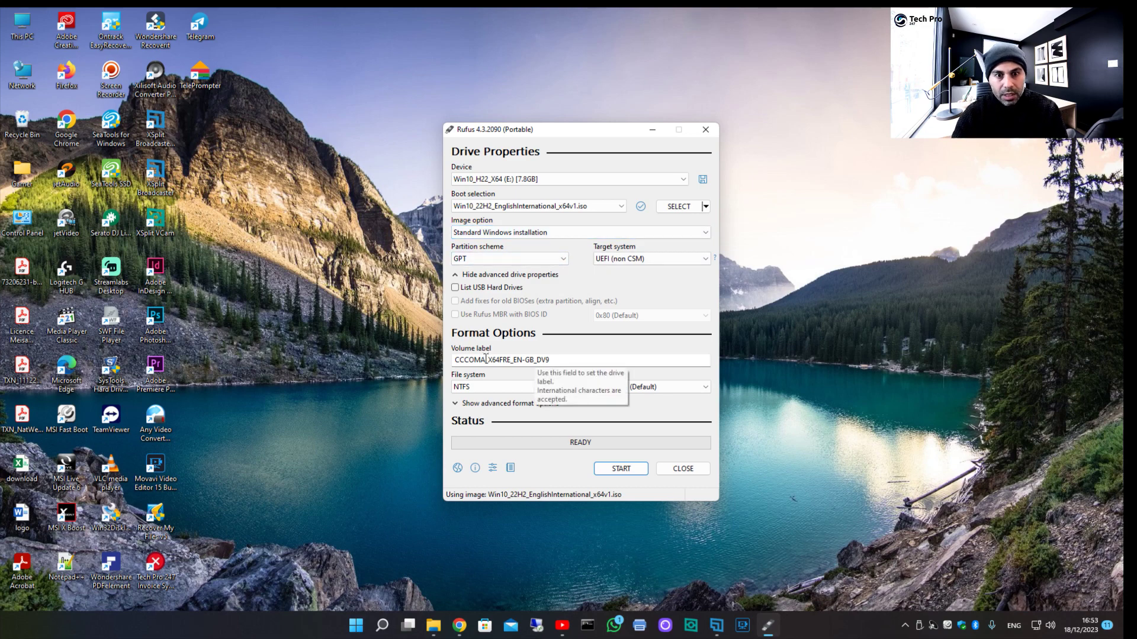
Step: Replace the CCCOMA prefix of the volume label so that it reads Win10_X64FRE_EN-GB_DV9
left_click_drag(486, 359, 453, 359)
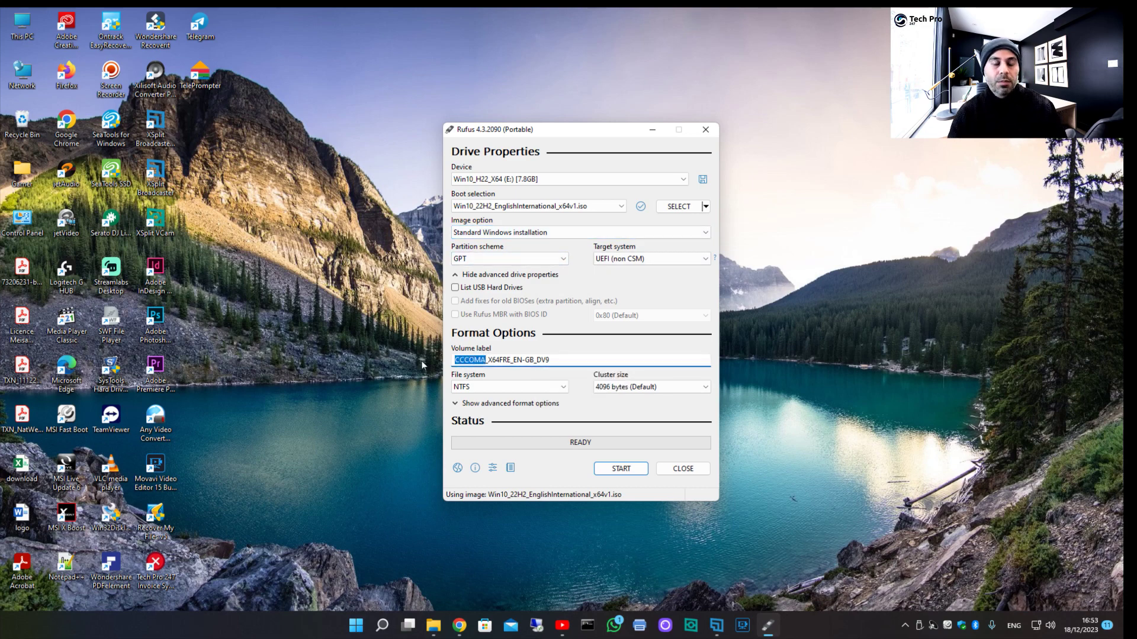
type("Win")
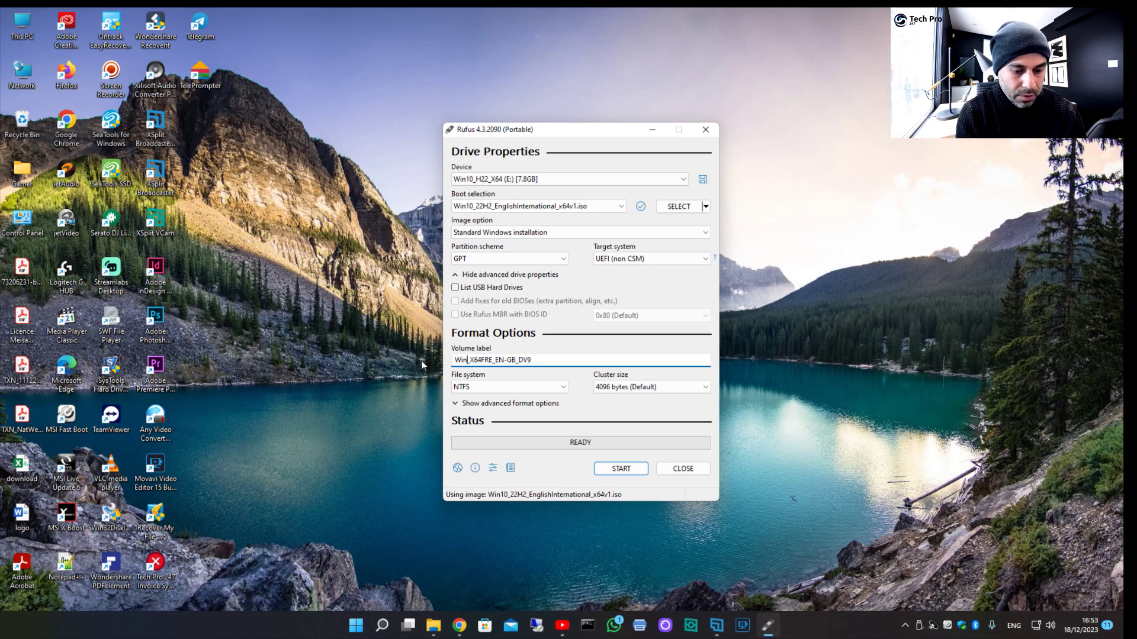
type("10")
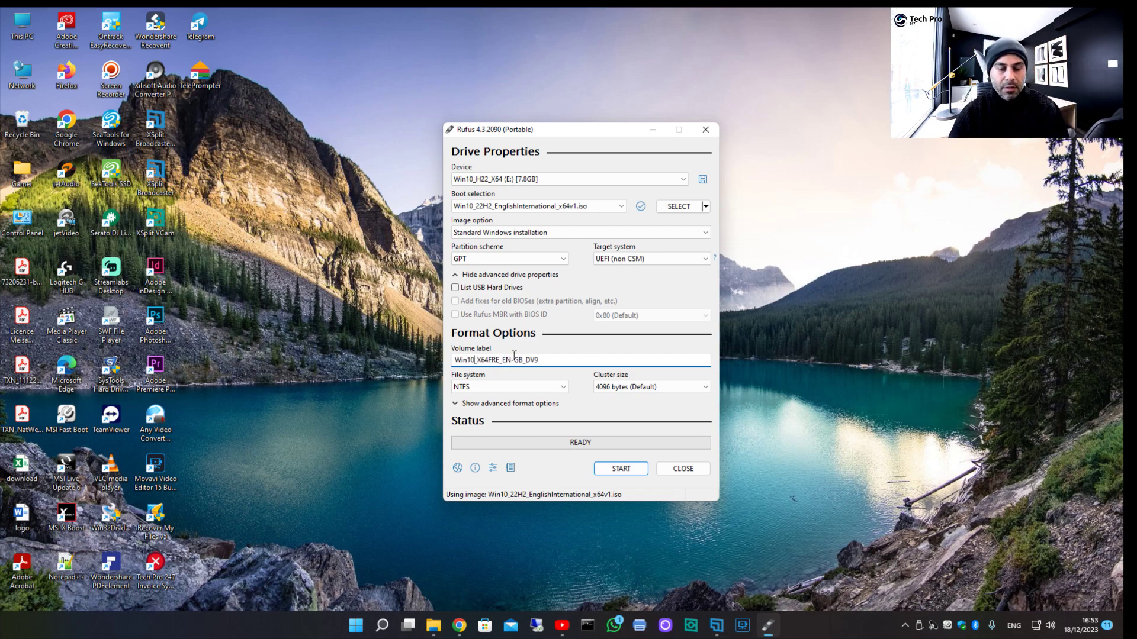
Step: Check the available file systems, keep NTFS, and reveal the advanced format options
left_click(502, 388)
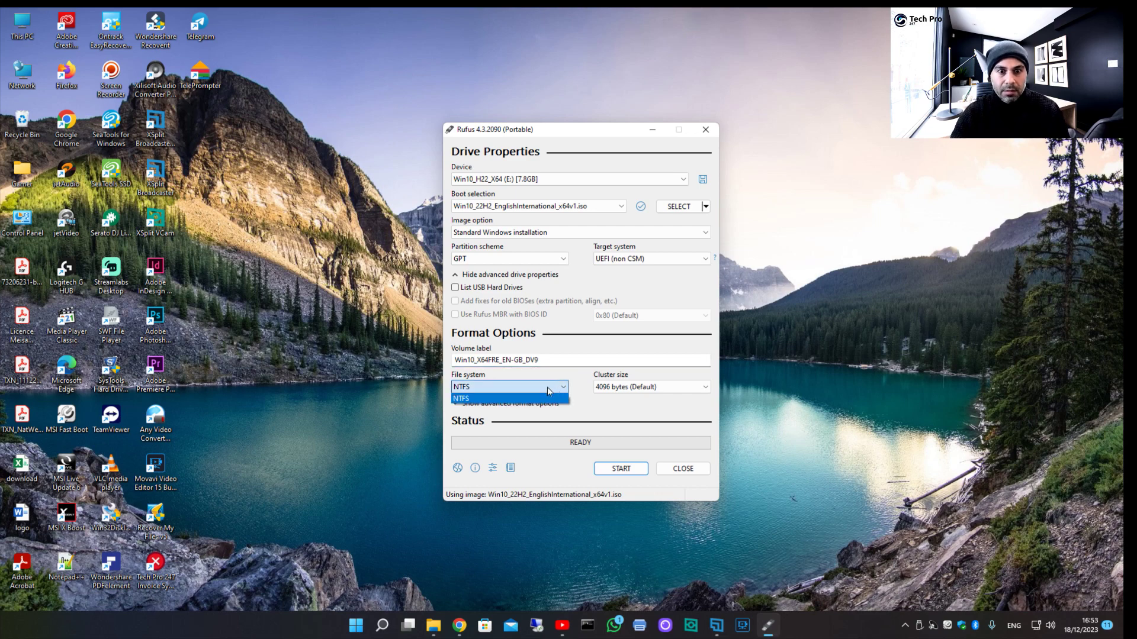
left_click(504, 390)
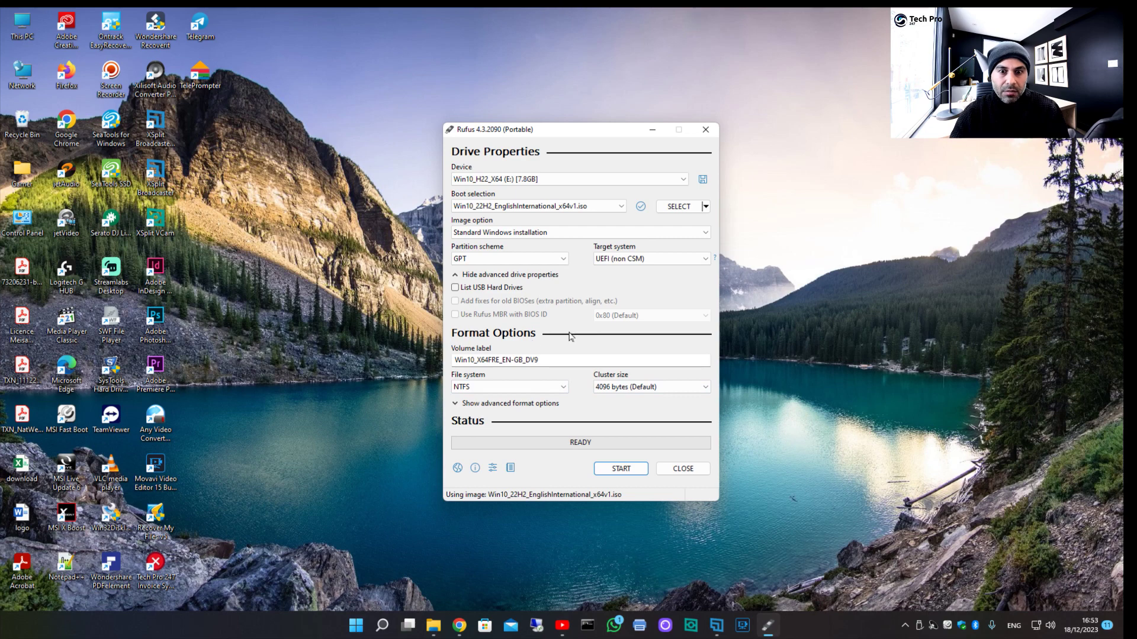
left_click(455, 403)
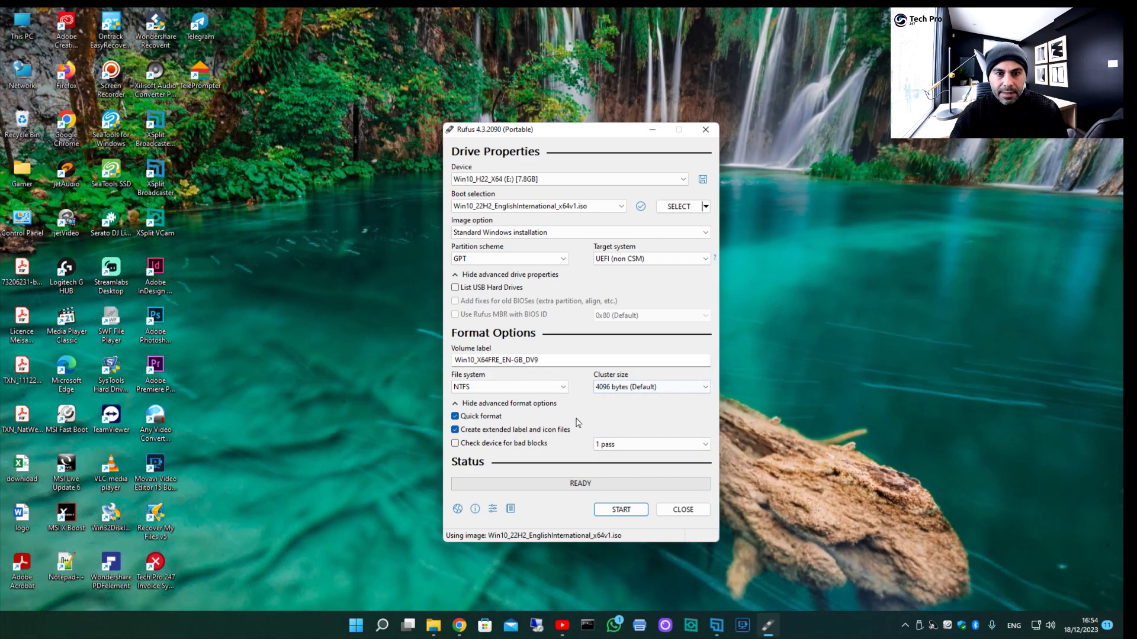
Step: Start writing the USB drive without a local account, with this user's regional options applied, and accept erasing the drive's data
left_click(614, 508)
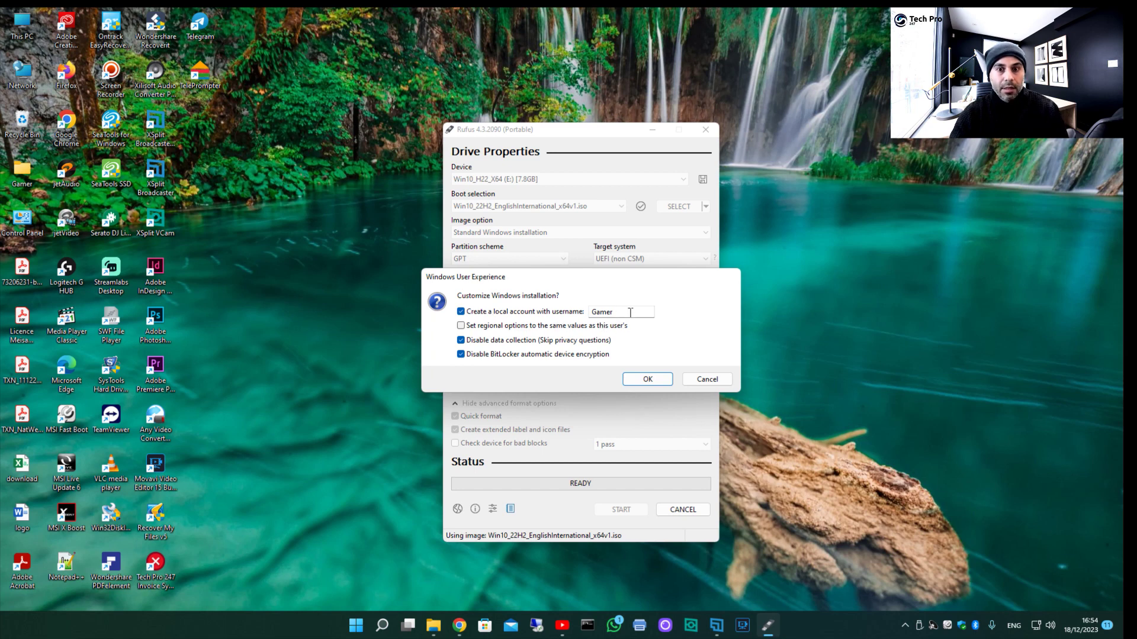
left_click(460, 312)
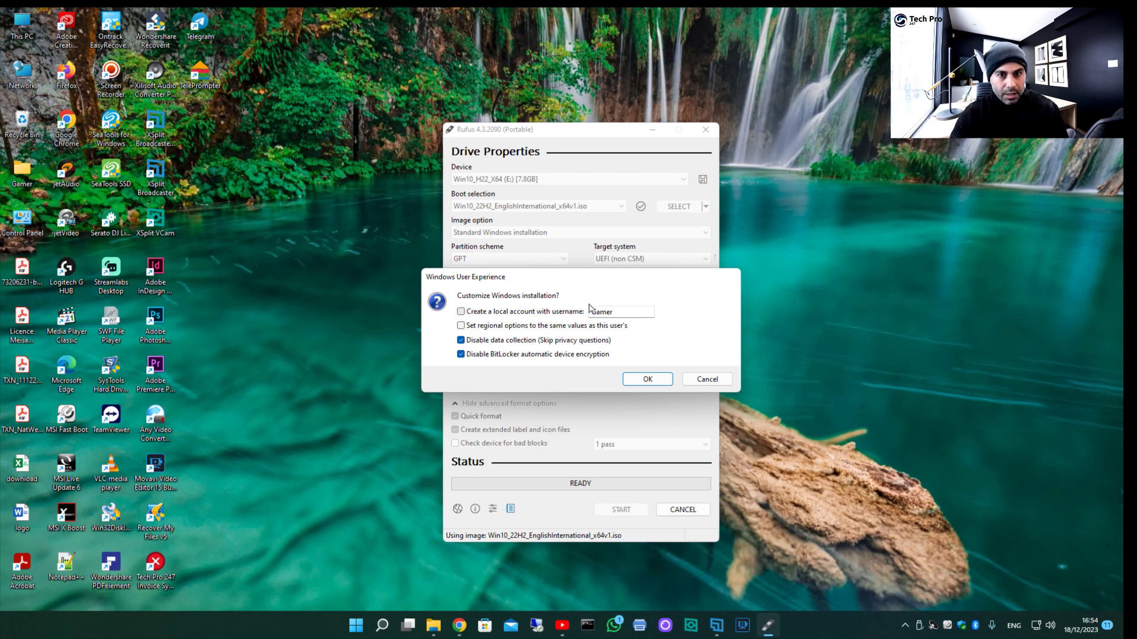
left_click(461, 326)
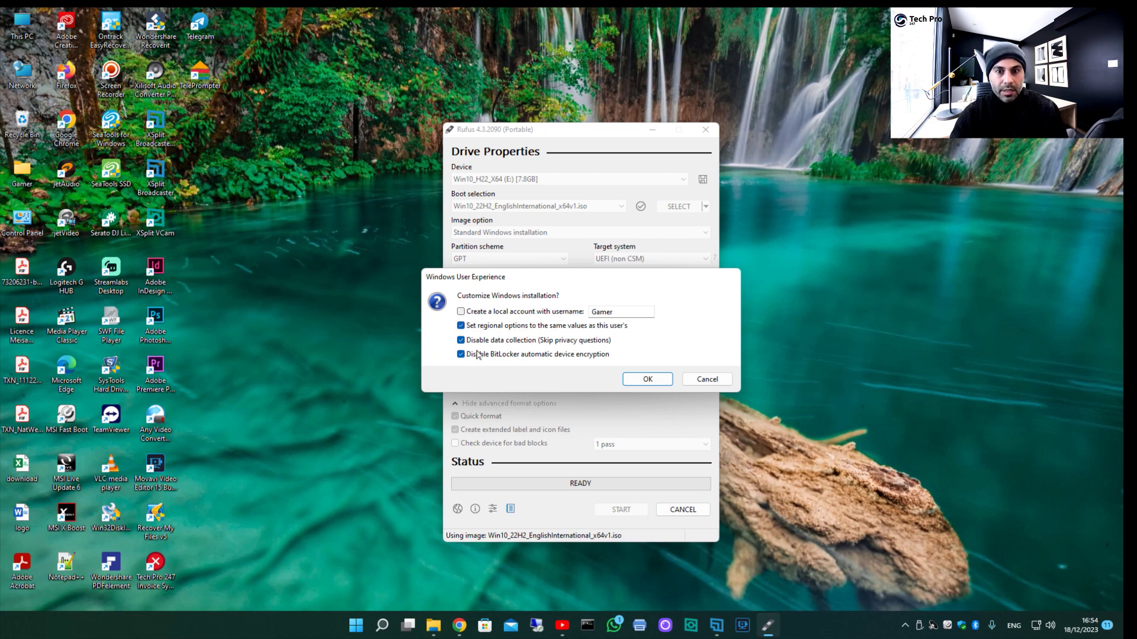
left_click(645, 380)
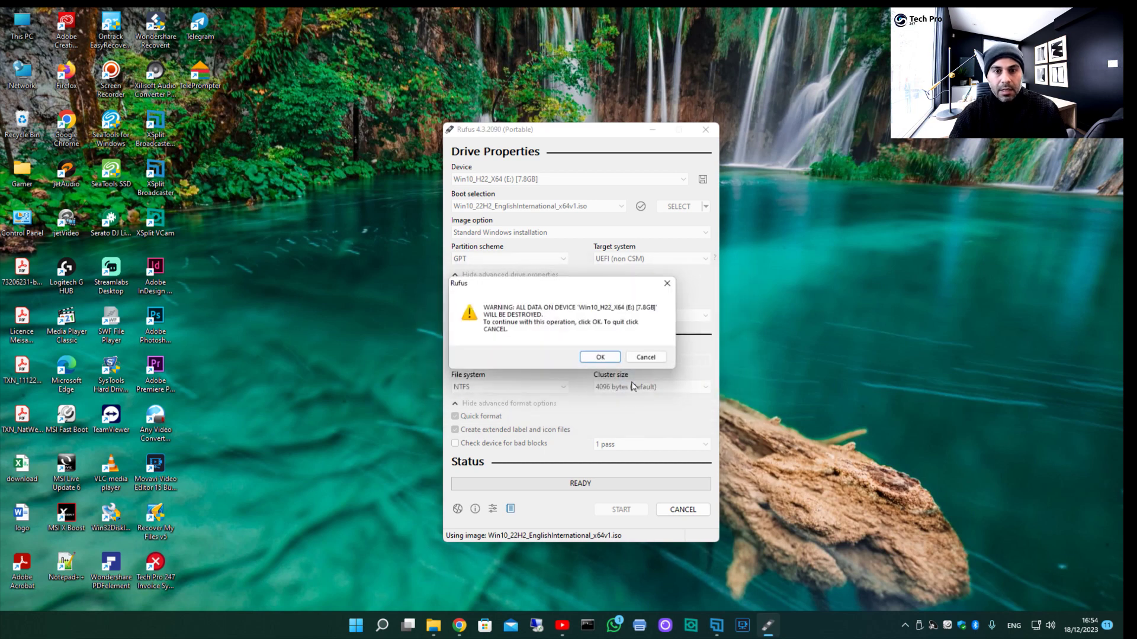
left_click(599, 364)
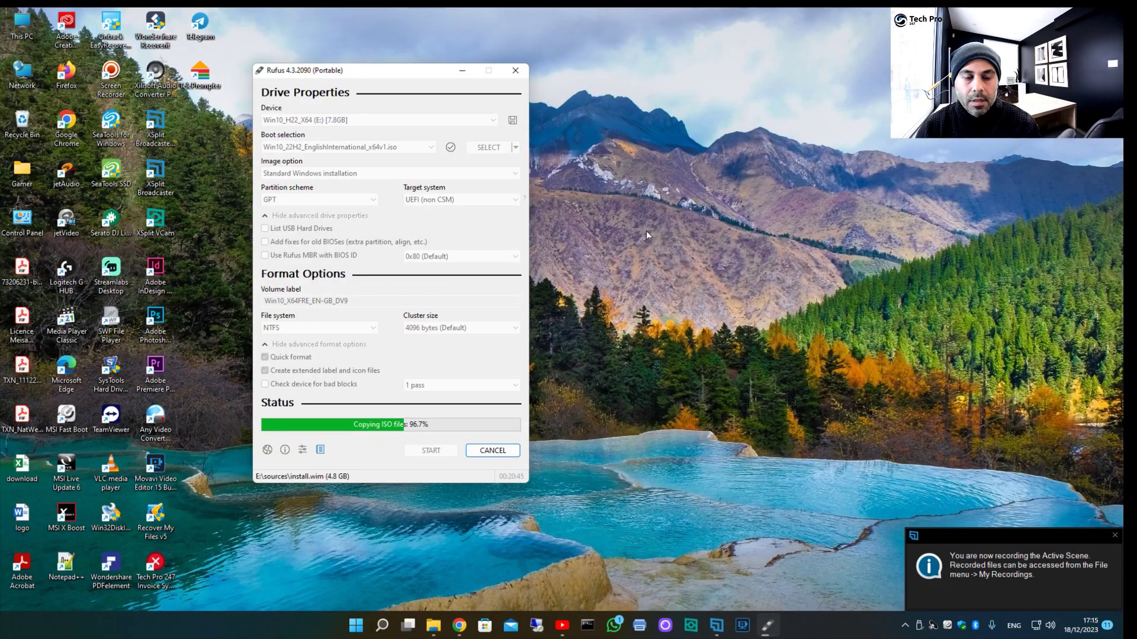
Step: Close Rufus after the write completes and open the Win10_X64FRE_EN-GB_DV9 (E:) drive in File Explorer
left_click_drag(398, 71, 531, 58)
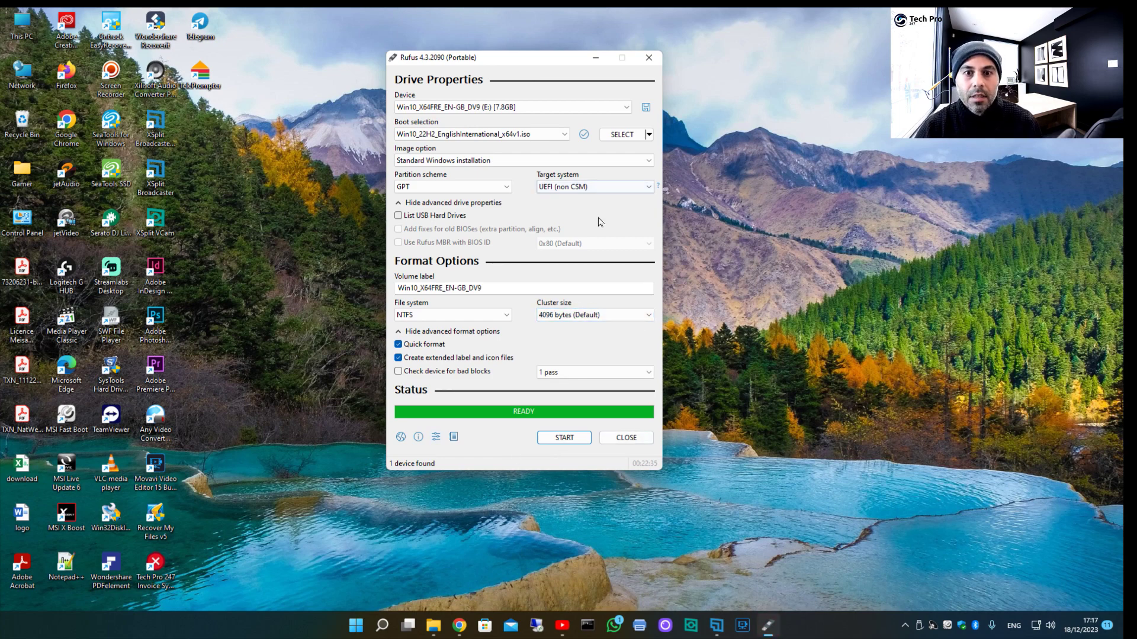
left_click(648, 58)
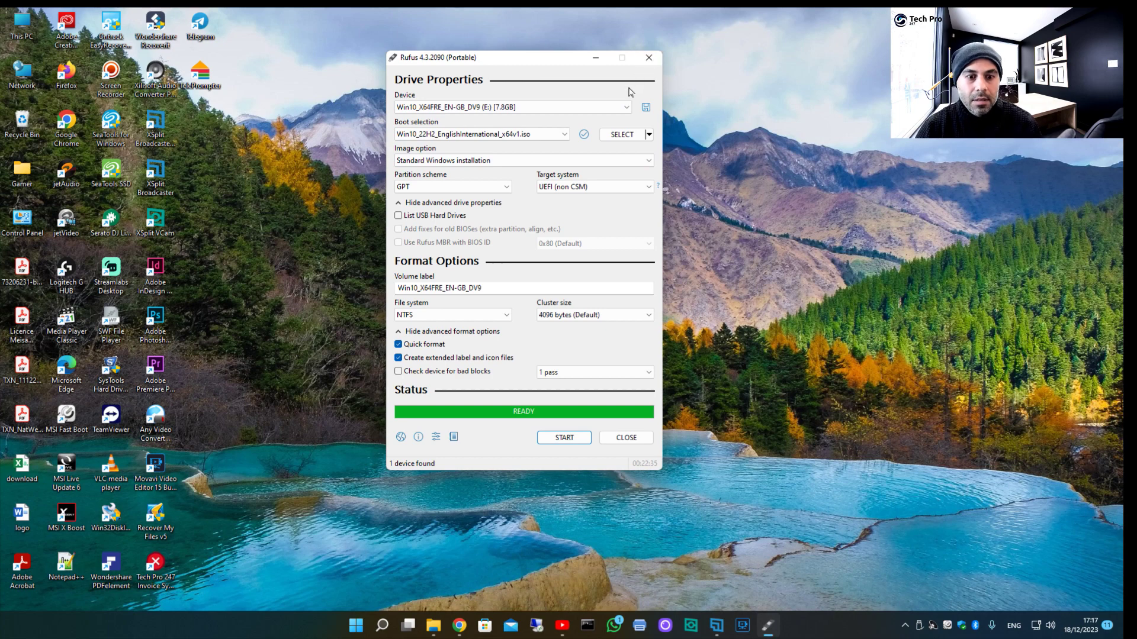
mouse_move(433, 626)
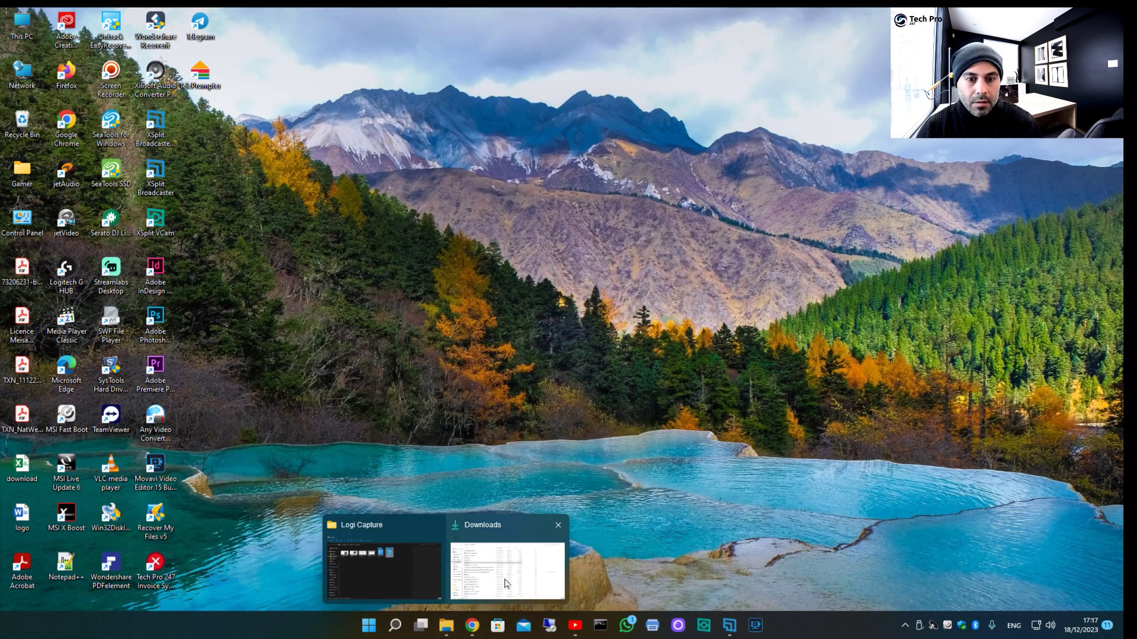
left_click(514, 570)
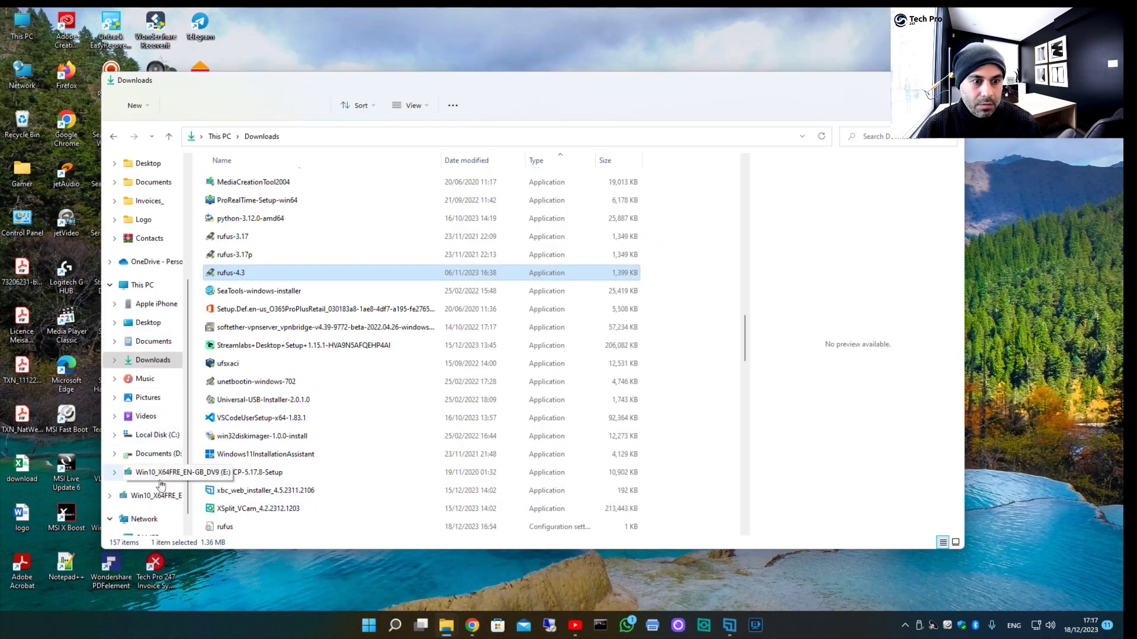
left_click(153, 474)
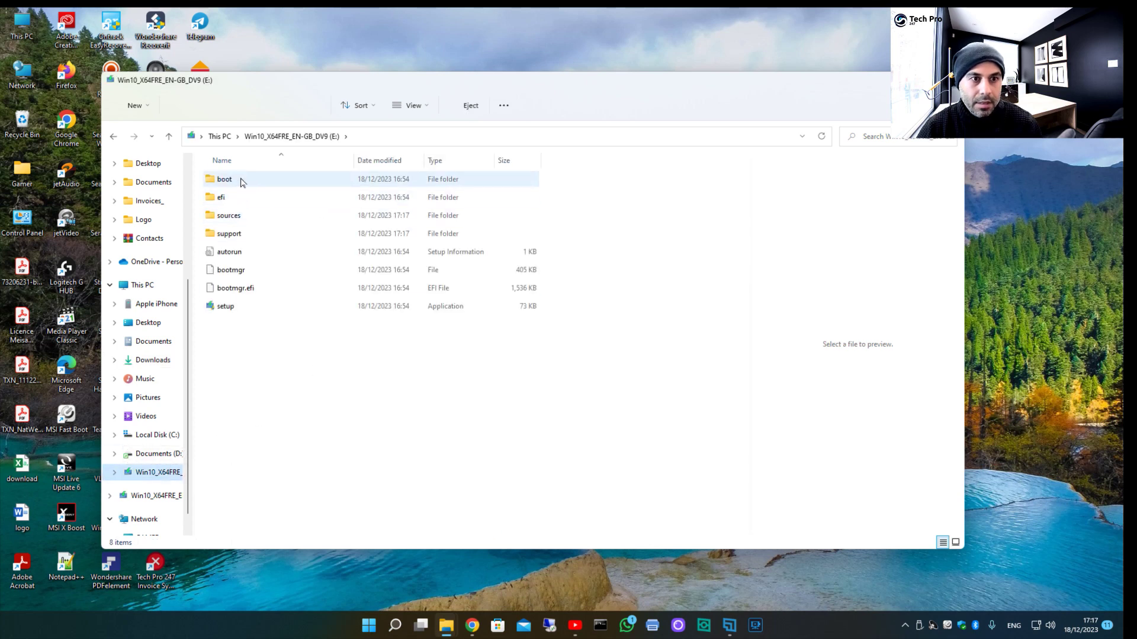